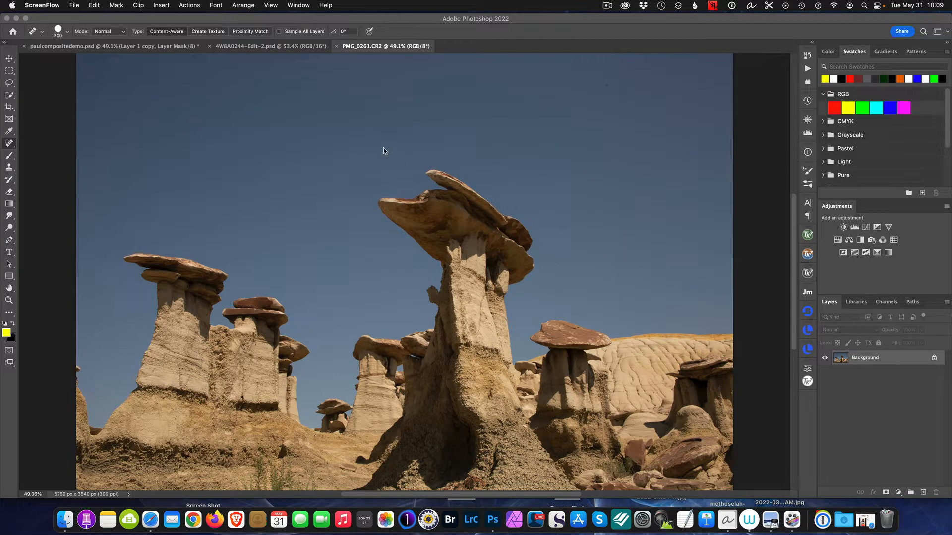
- Duplicate the Background layer of the desert hoodoo image PMG_0261.CR2 and hide the original Background layer
{"action": "left_click", "coordinate": [255, 50]}
{"action": "left_click", "coordinate": [255, 50]}
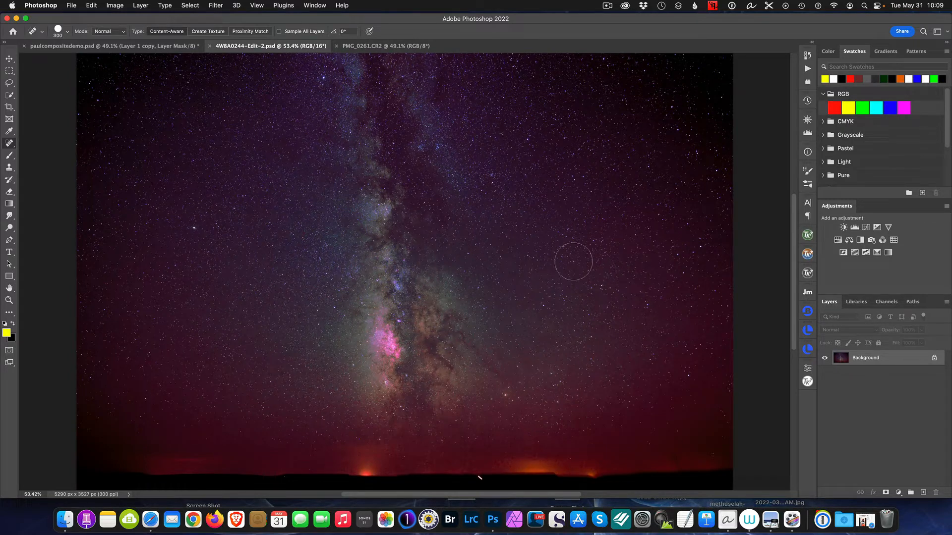
{"action": "left_click", "coordinate": [375, 48]}
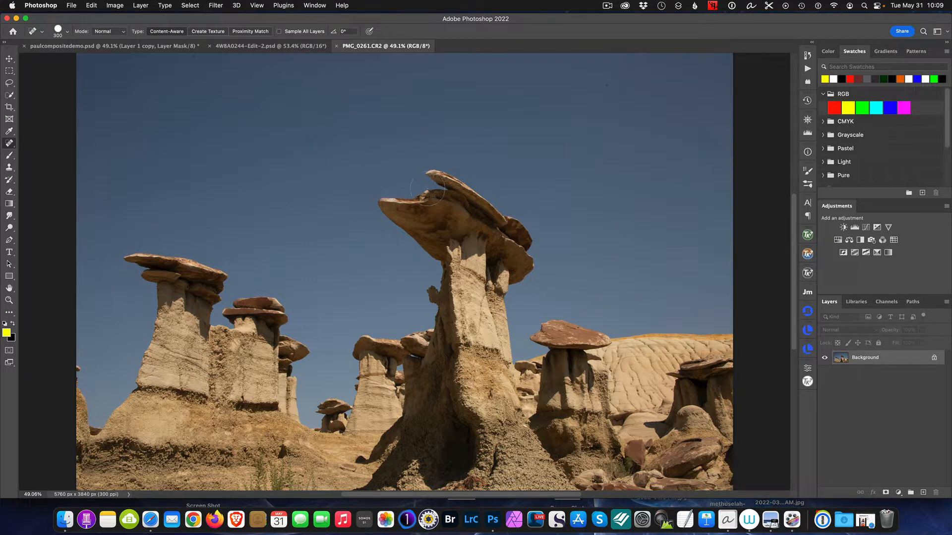
{"action": "left_click", "coordinate": [265, 46]}
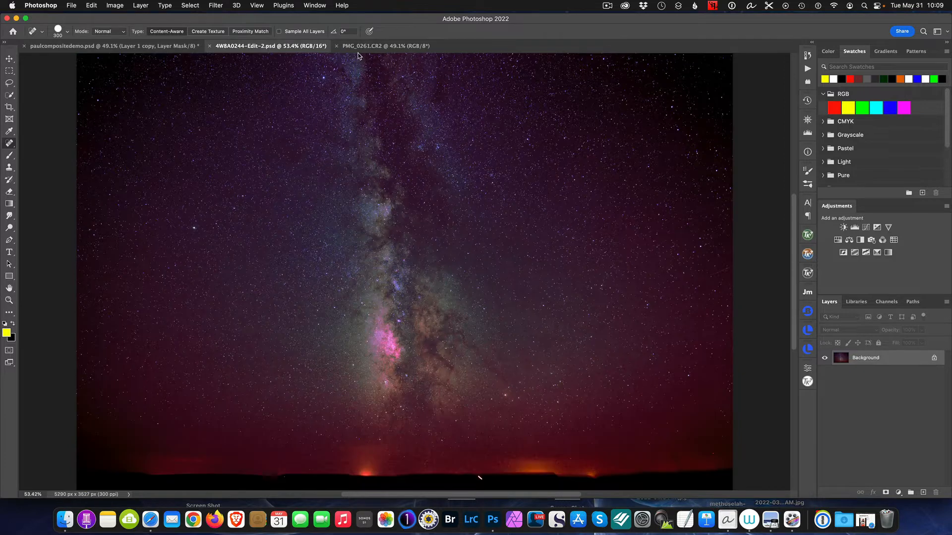
{"action": "left_click", "coordinate": [397, 47]}
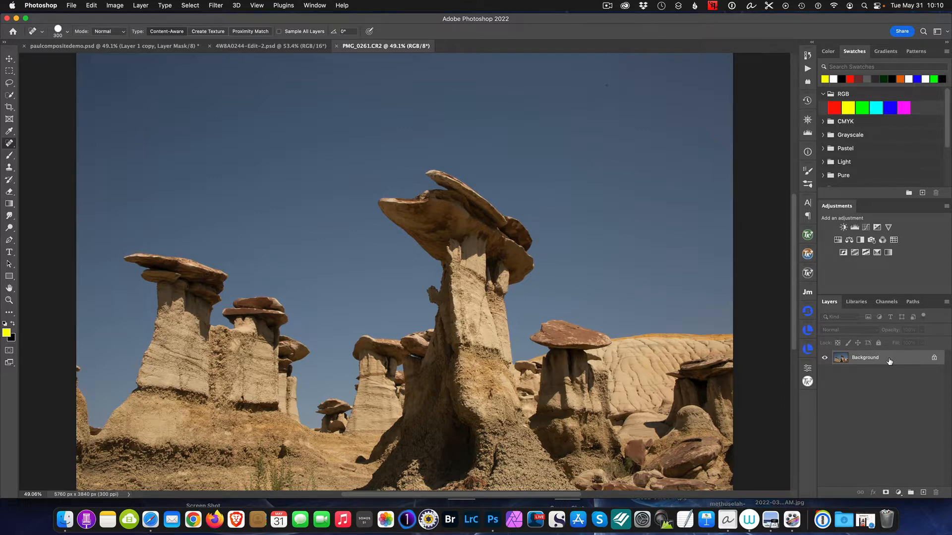
{"action": "key", "text": "super+j"}
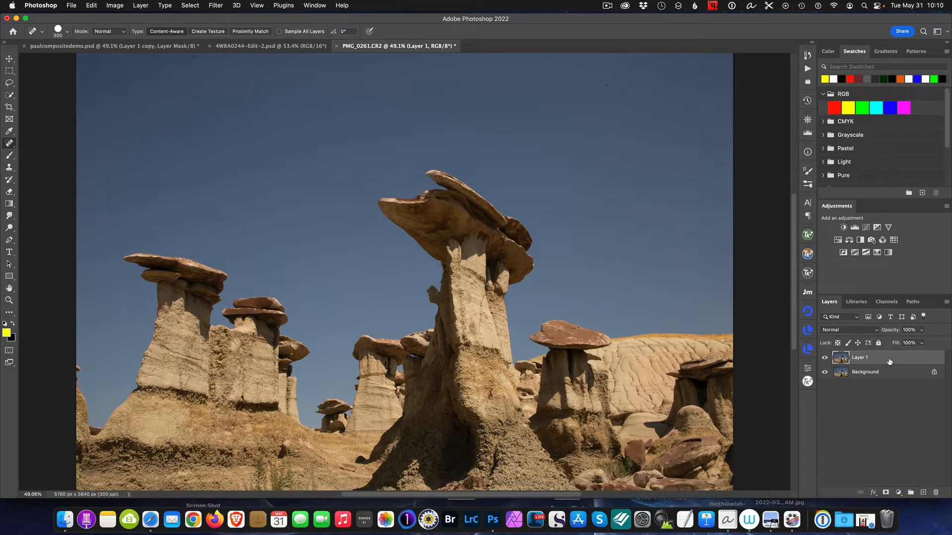
{"action": "left_click", "coordinate": [825, 373]}
- Copy the Milky Way image from 4W8A0244-Edit-2.psd into PMG_0261.CR2 as a new top layer with the Move tool, accepting the depth difference
{"action": "left_click", "coordinate": [274, 48]}
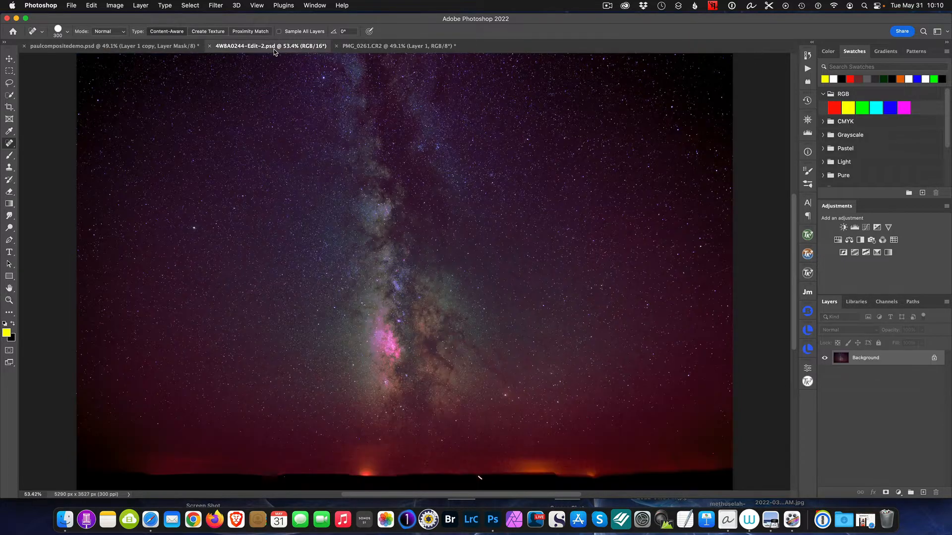
{"action": "left_click", "coordinate": [9, 58]}
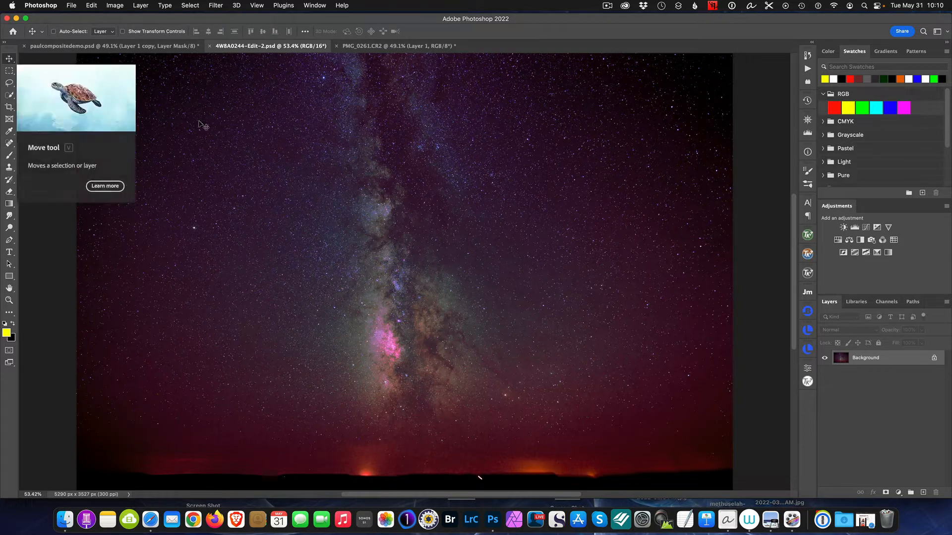
{"action": "left_click_drag", "start_coordinate": [370, 164], "coordinate": [412, 317]}
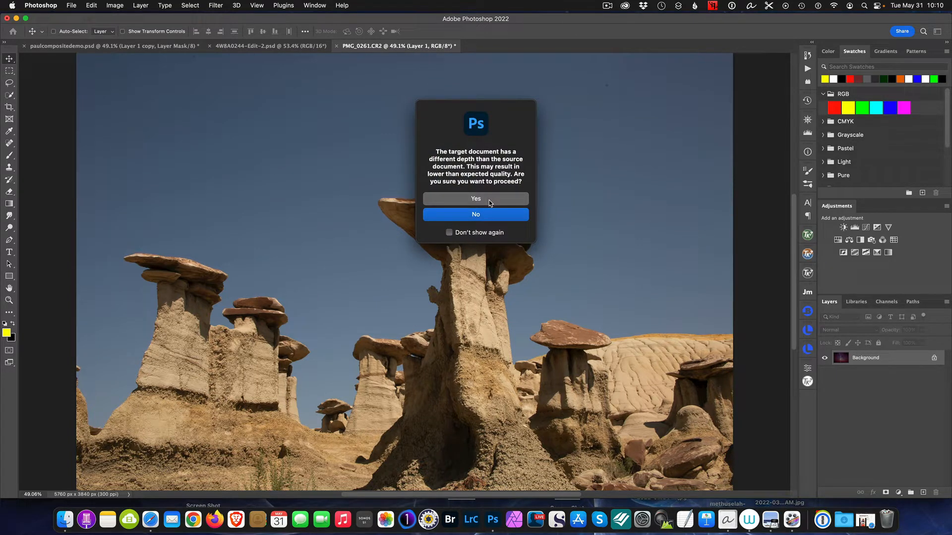
{"action": "left_click", "coordinate": [482, 200]}
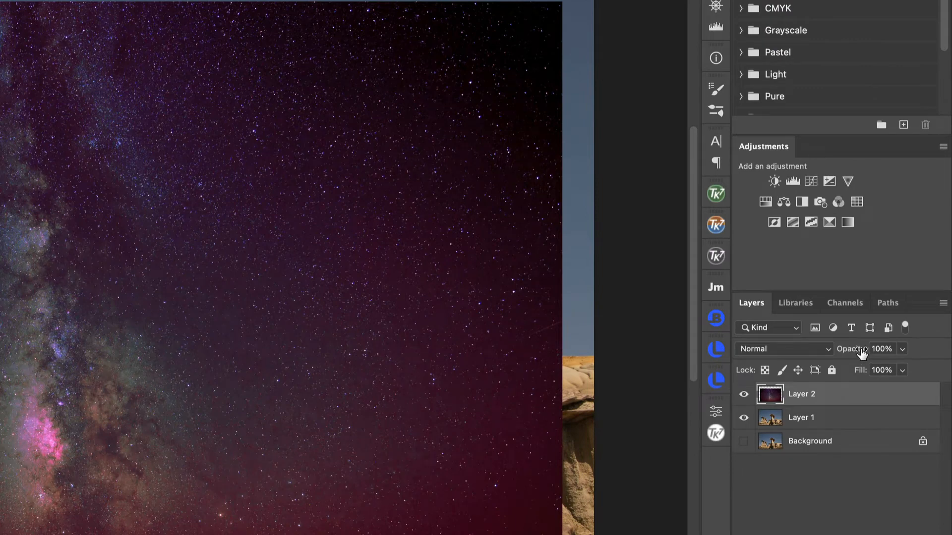
- Lower the Milky Way layer's opacity to 75% and position its galactic core between the left hoodoos and the tall central one
{"action": "left_click_drag", "start_coordinate": [863, 353], "coordinate": [842, 354]}
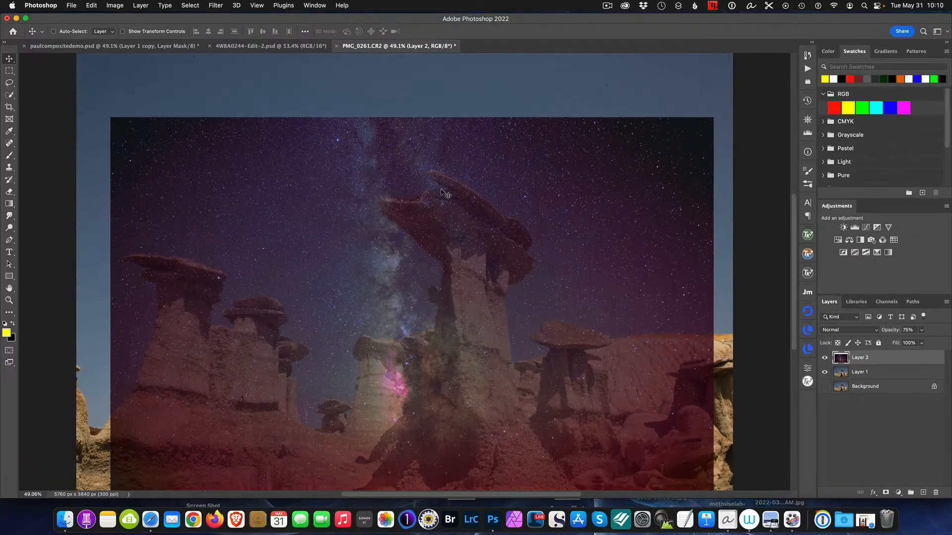
{"action": "left_click_drag", "start_coordinate": [439, 189], "coordinate": [369, 141]}
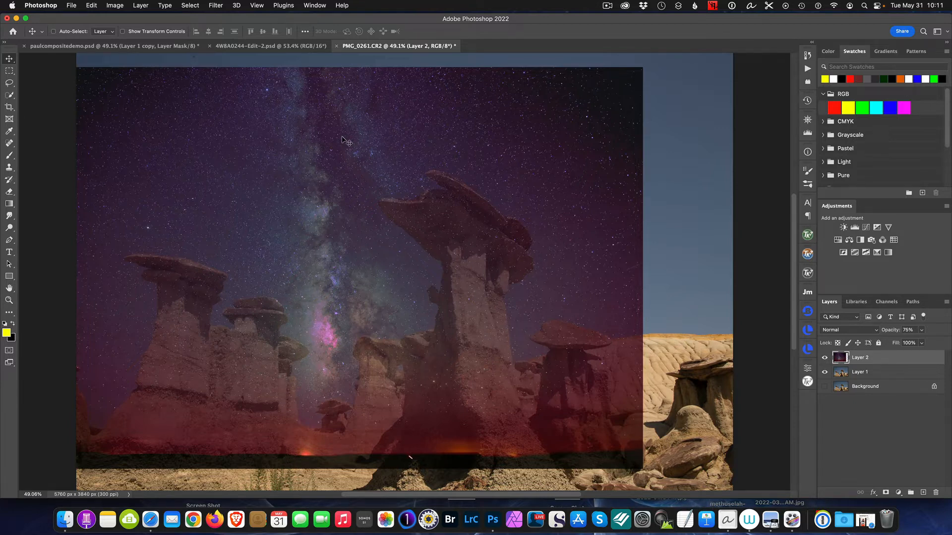
{"action": "left_click_drag", "start_coordinate": [342, 139], "coordinate": [372, 145]}
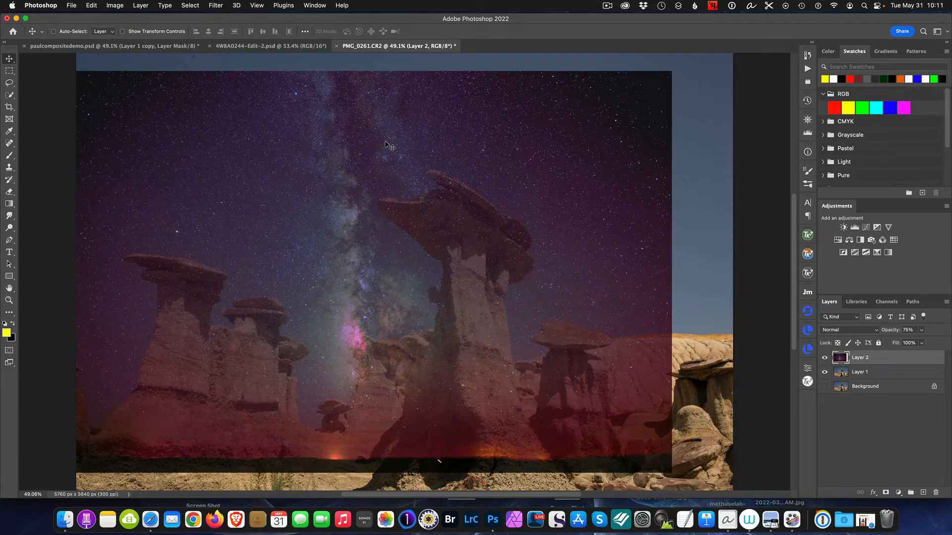
{"action": "left_click_drag", "start_coordinate": [426, 135], "coordinate": [396, 133]}
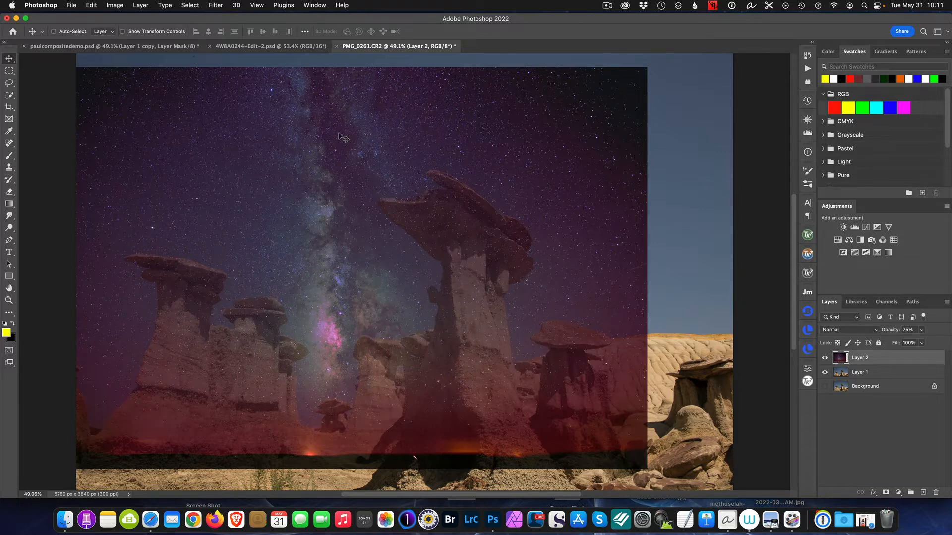
{"action": "mouse_move", "coordinate": [338, 133]}
{"action": "left_mouse_down"}
{"action": "mouse_move", "coordinate": [458, 136]}
{"action": "mouse_move", "coordinate": [331, 133]}
{"action": "left_mouse_up"}
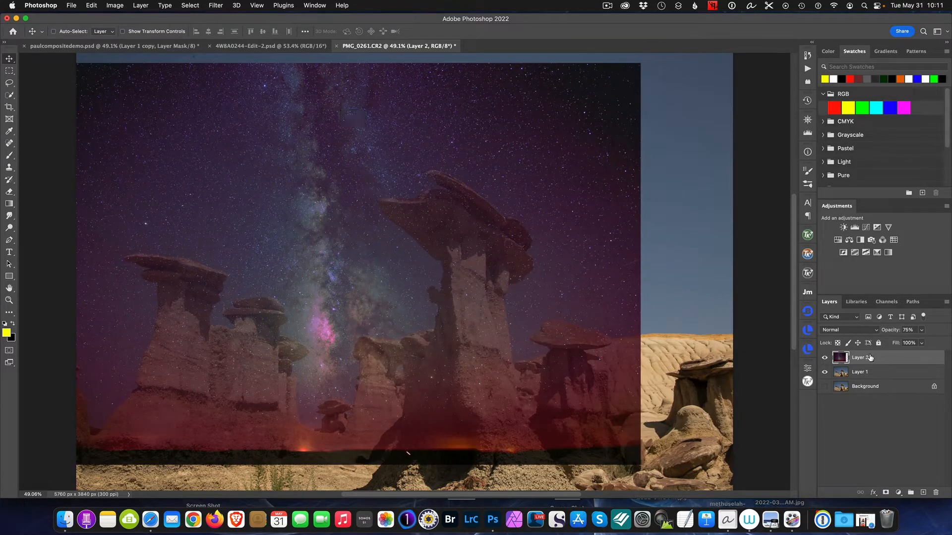
- Try to enlarge the Milky Way layer to about 105% with Free Transform and shift it up and left, and undo the transform
{"action": "key", "text": "super+t"}
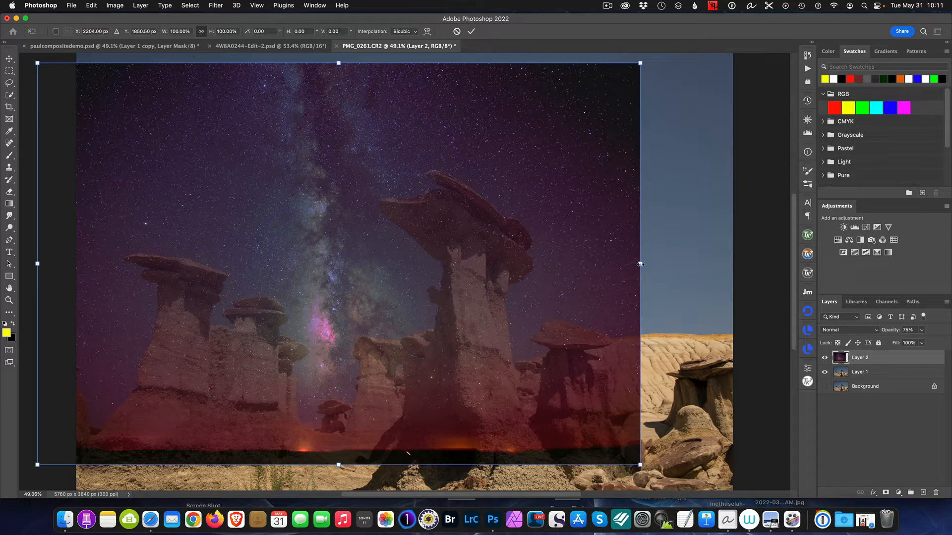
{"action": "left_click_drag", "start_coordinate": [640, 264], "coordinate": [653, 266]}
{"action": "left_click_drag", "start_coordinate": [665, 267], "coordinate": [672, 268]}
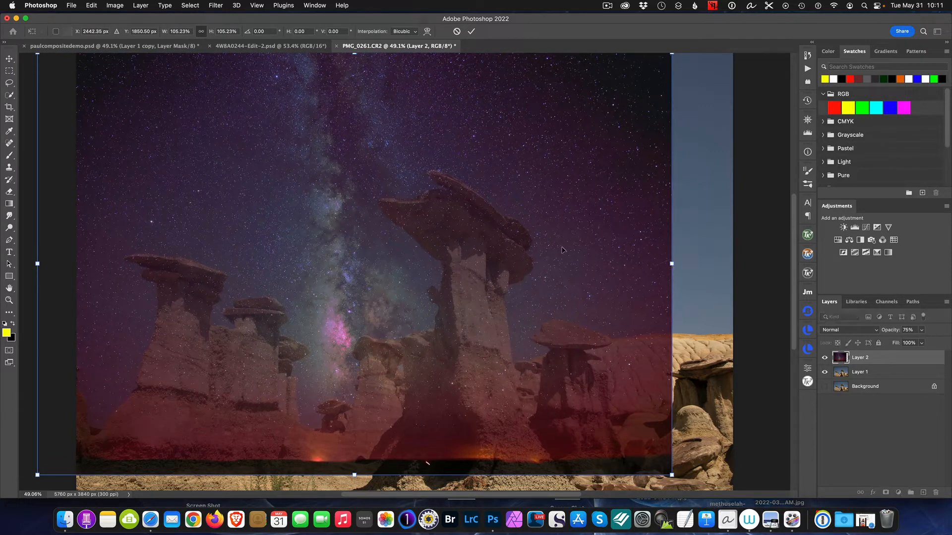
{"action": "mouse_move", "coordinate": [495, 242]}
{"action": "left_mouse_down"}
{"action": "mouse_move", "coordinate": [443, 228]}
{"action": "mouse_move", "coordinate": [482, 234]}
{"action": "left_mouse_up"}
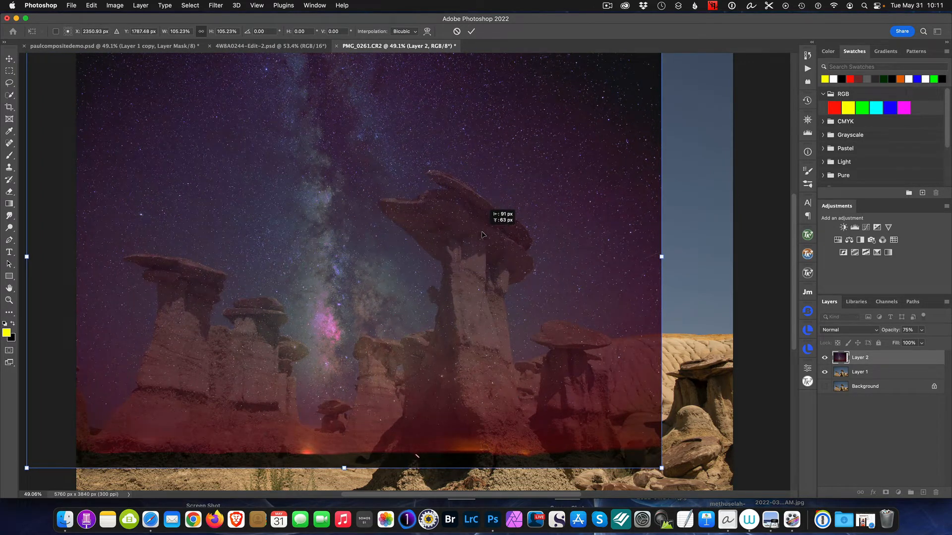
{"action": "left_click_drag", "start_coordinate": [482, 234], "coordinate": [483, 235]}
{"action": "key", "text": "super+z"}
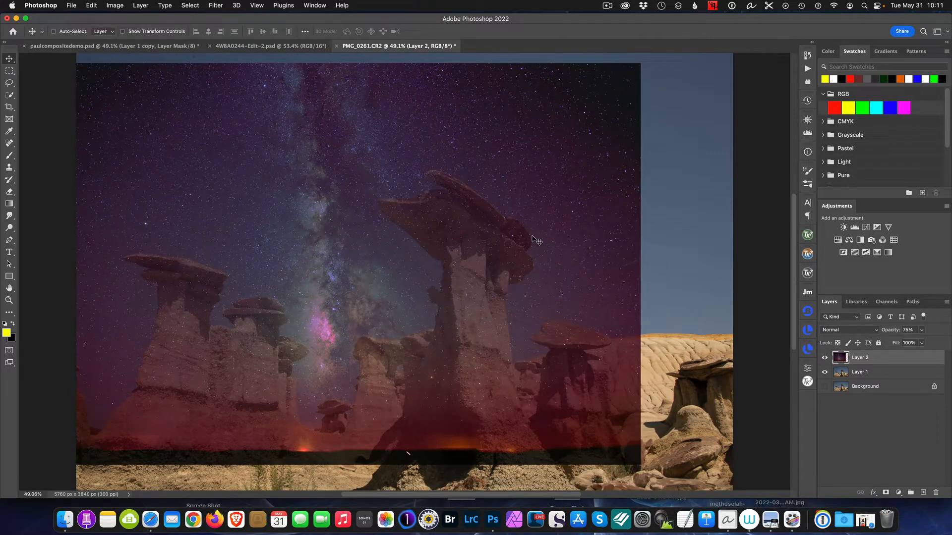
- Try rotating the Milky Way layer about 9.8° counterclockwise with Free Transform and shifting it slightly down and left
{"action": "key", "text": "super+t"}
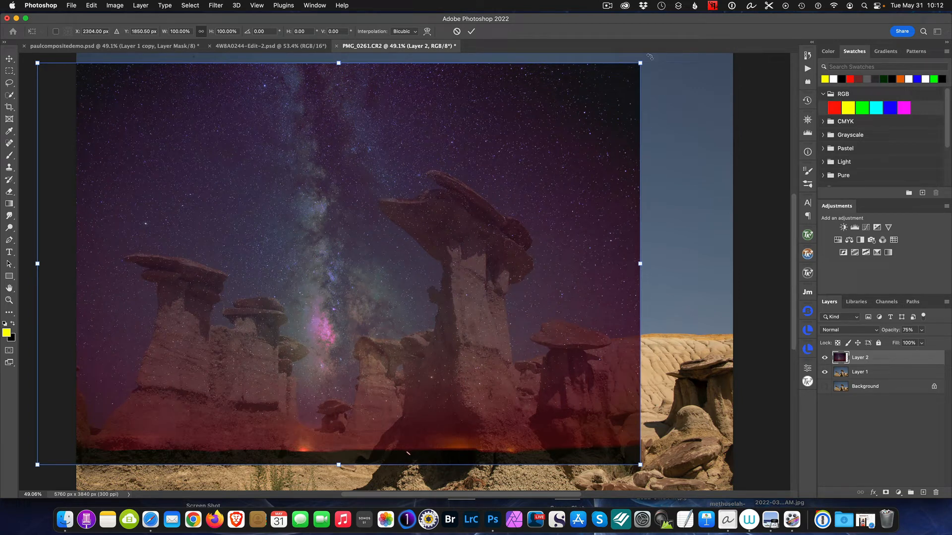
{"action": "left_click_drag", "start_coordinate": [652, 56], "coordinate": [640, 35]}
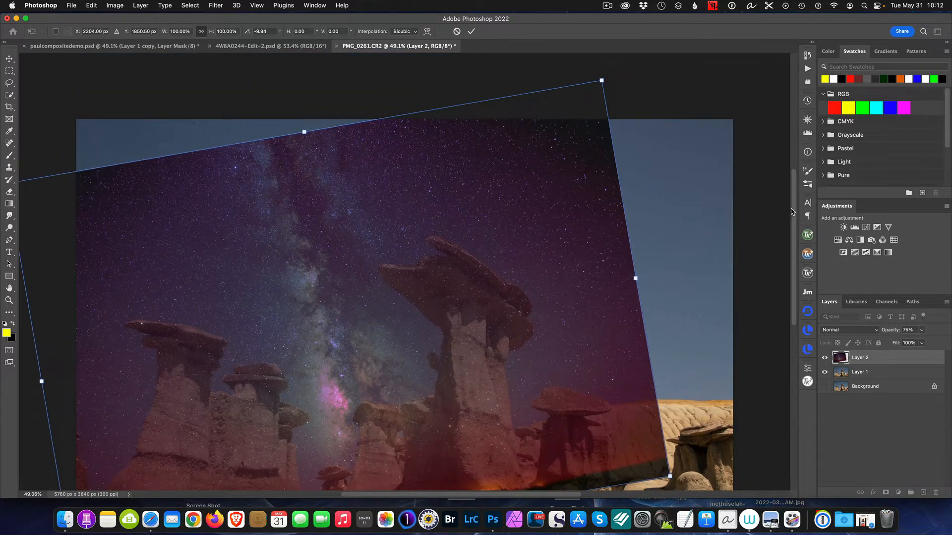
{"action": "scroll", "coordinate": [795, 219], "scroll_direction": "down", "scroll_amount": 2}
{"action": "scroll", "coordinate": [794, 219], "scroll_direction": "down", "scroll_amount": 4}
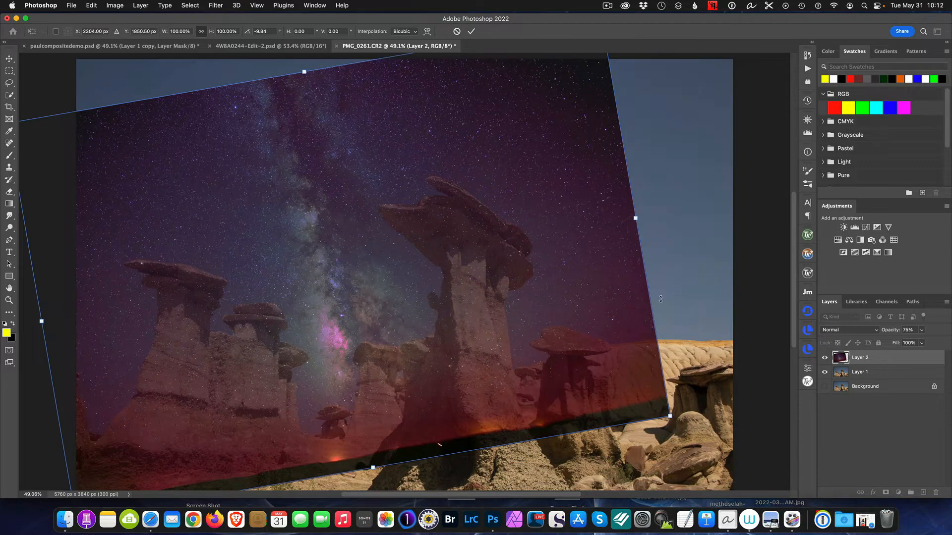
{"action": "left_click_drag", "start_coordinate": [352, 262], "coordinate": [333, 271]}
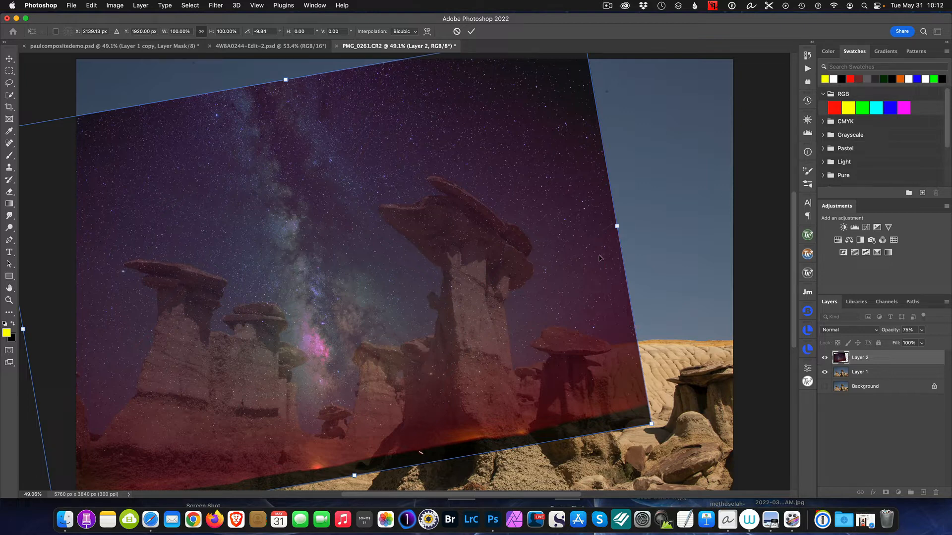
- Try enlarging the rotated Milky Way layer to about 143% and repositioning it over the landscape, and cancel the transform
{"action": "left_click_drag", "start_coordinate": [617, 229], "coordinate": [813, 210]}
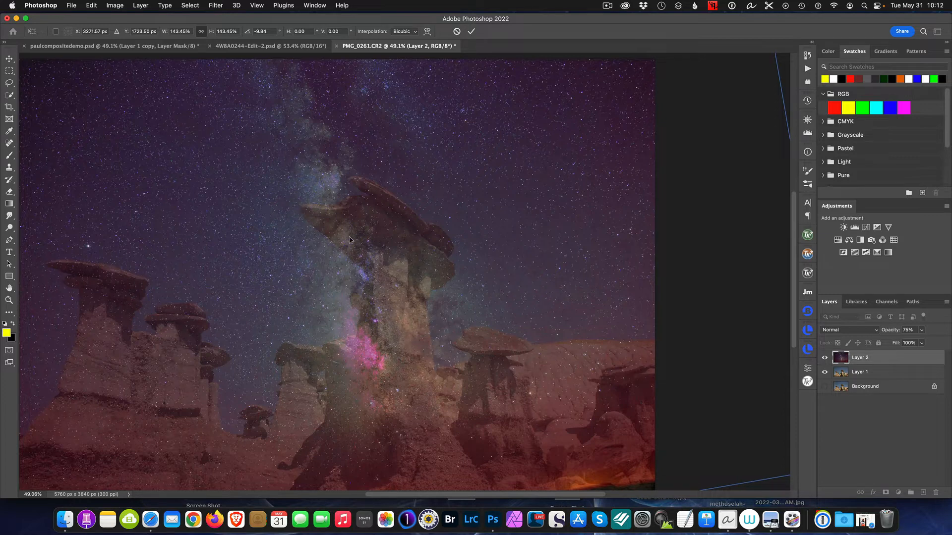
{"action": "left_click_drag", "start_coordinate": [346, 246], "coordinate": [228, 218]}
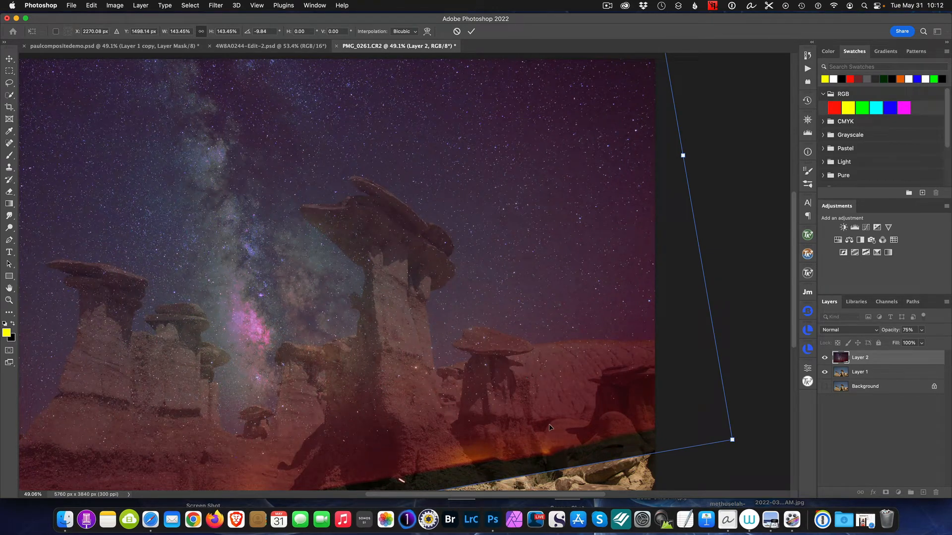
{"action": "key", "text": "super+0"}
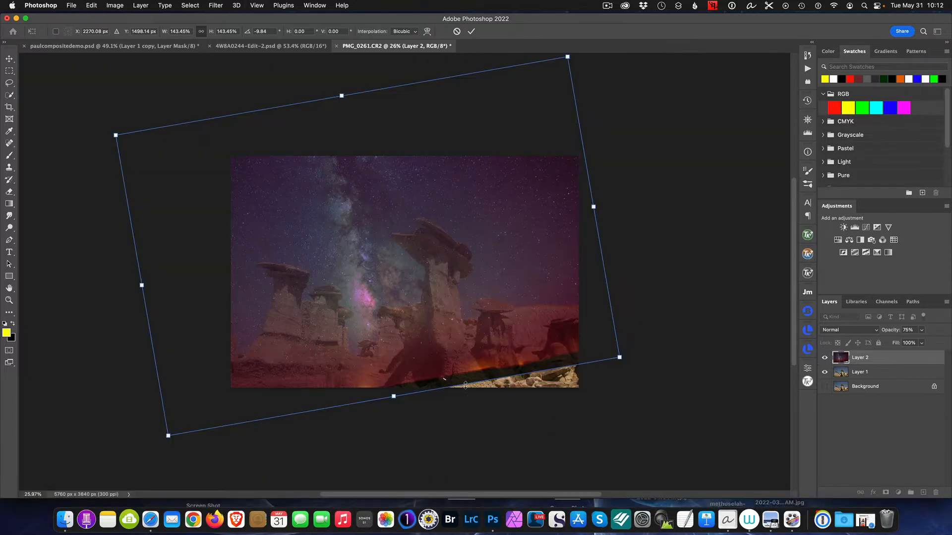
{"action": "left_click_drag", "start_coordinate": [381, 265], "coordinate": [374, 259]}
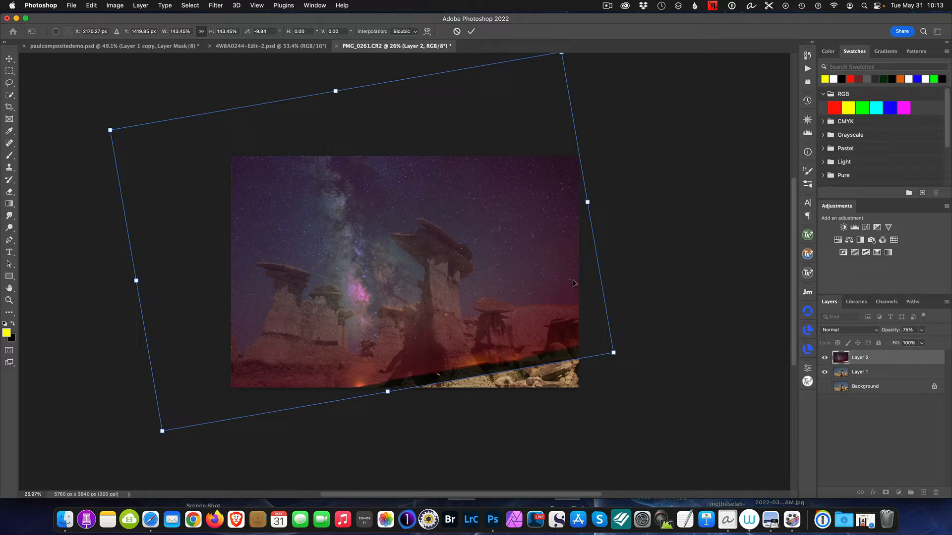
{"action": "key", "text": "Escape"}
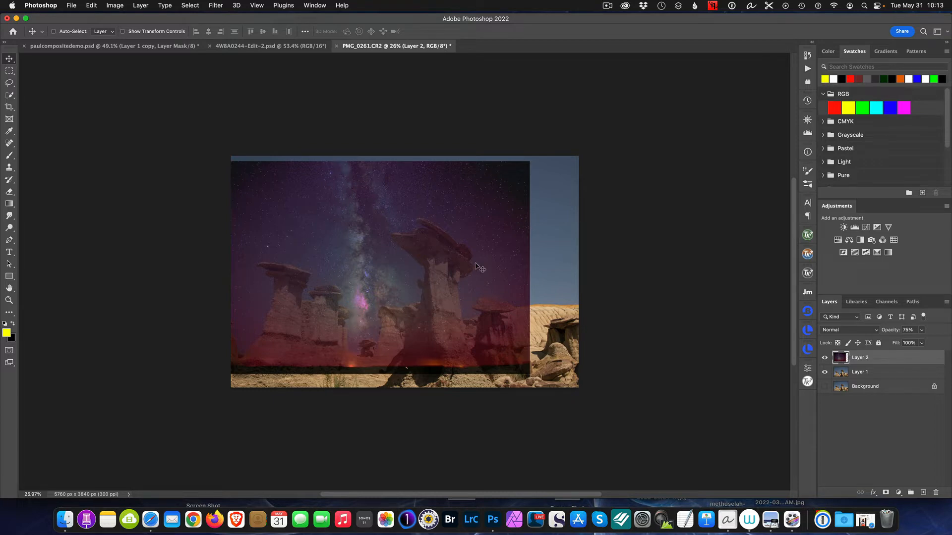
- Extend the canvas of 4W8A0244-Edit-2.psd to the right with the content-aware Crop tool, to a width of about 7021 px
{"action": "left_click", "coordinate": [266, 46]}
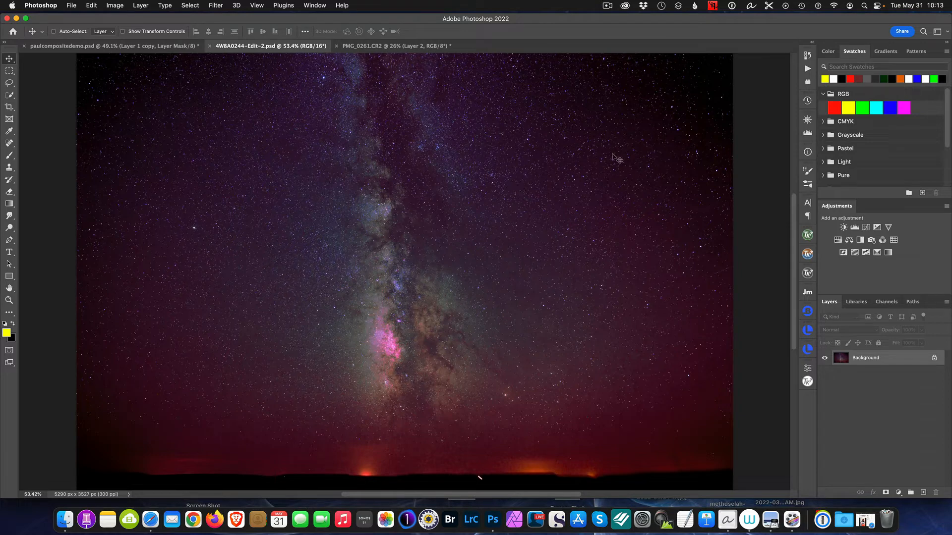
{"action": "key", "text": "super+0"}
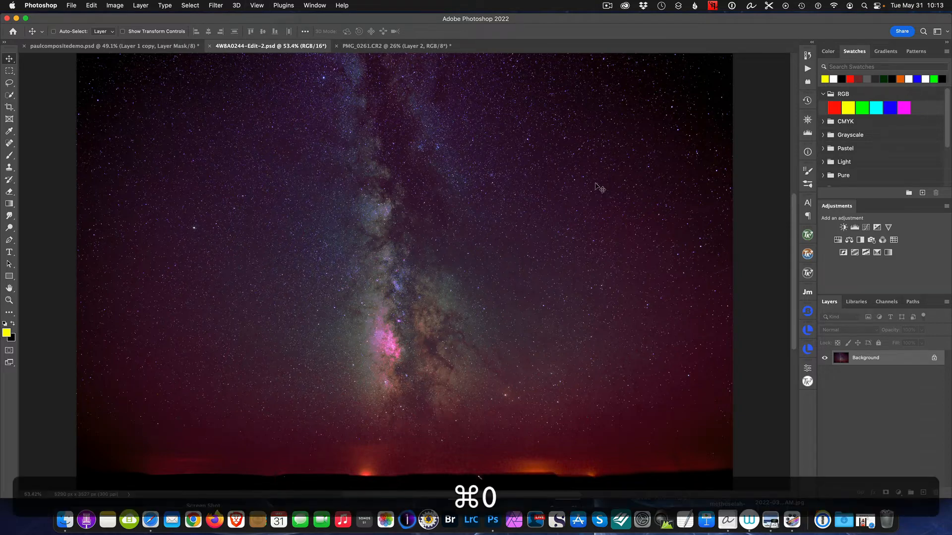
{"action": "scroll", "coordinate": [642, 190], "scroll_direction": "up", "scroll_amount": 3}
{"action": "scroll", "coordinate": [642, 190], "scroll_direction": "down", "scroll_amount": 3}
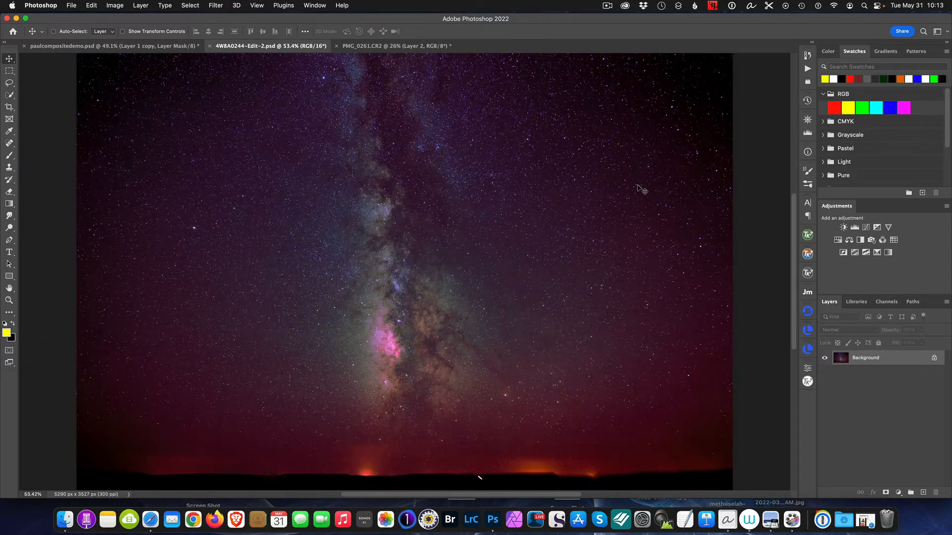
{"action": "scroll", "coordinate": [640, 189], "scroll_direction": "down", "scroll_amount": 2}
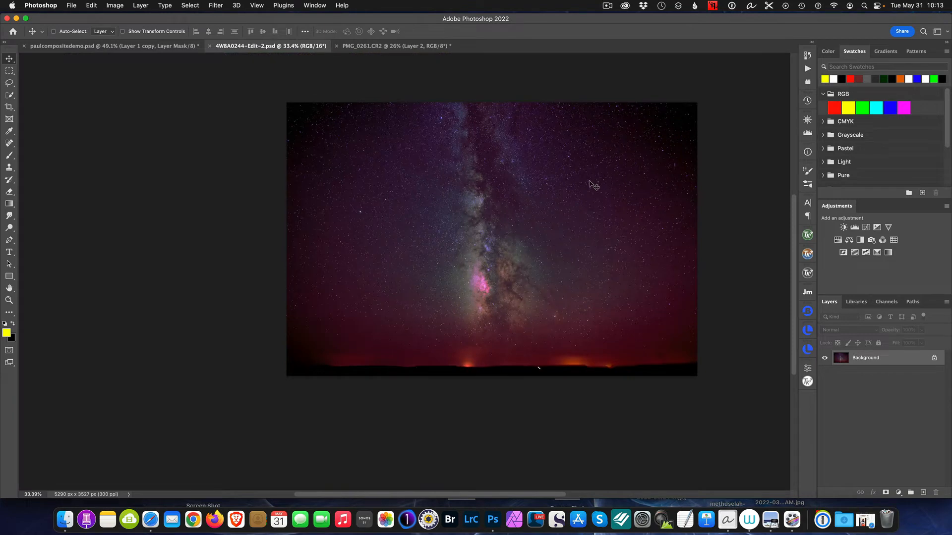
{"action": "left_click", "coordinate": [9, 107]}
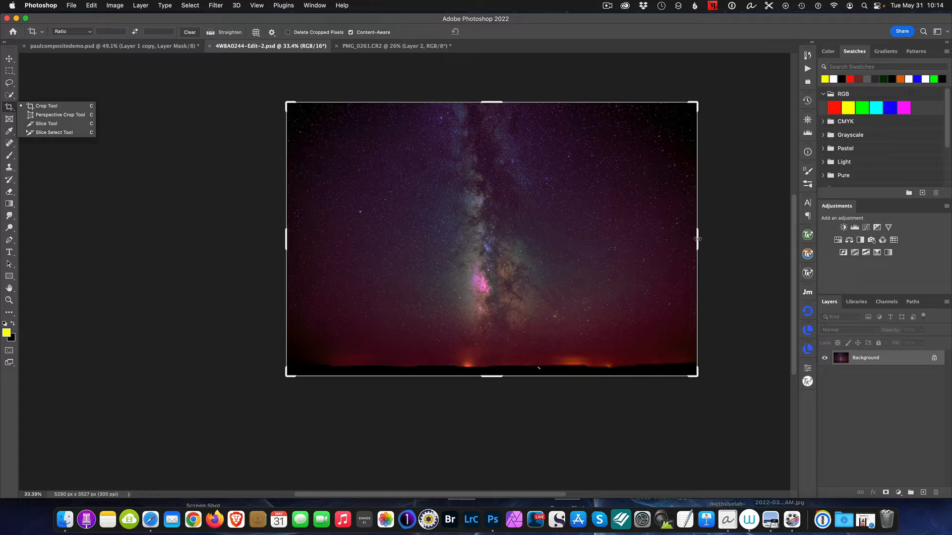
{"action": "left_click_drag", "start_coordinate": [698, 240], "coordinate": [753, 251]}
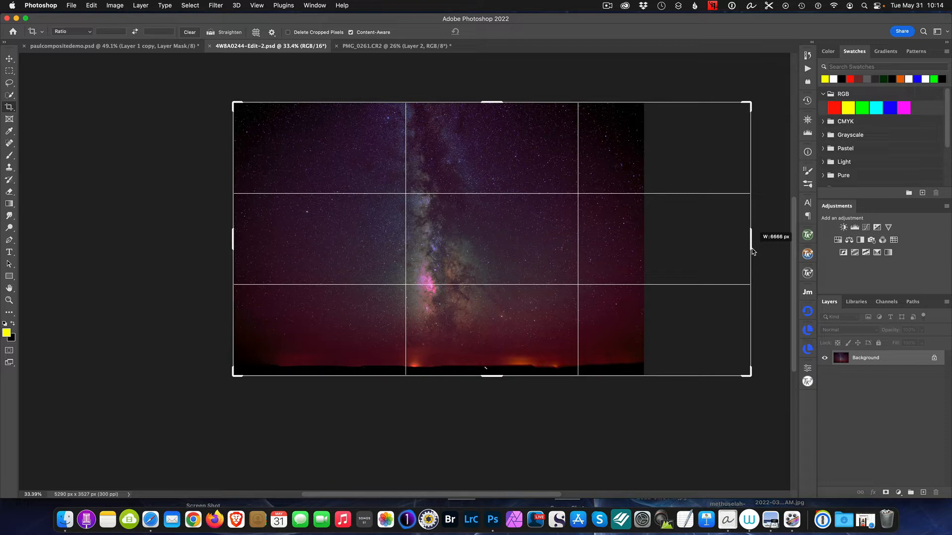
{"action": "left_click_drag", "start_coordinate": [752, 251], "coordinate": [765, 252]}
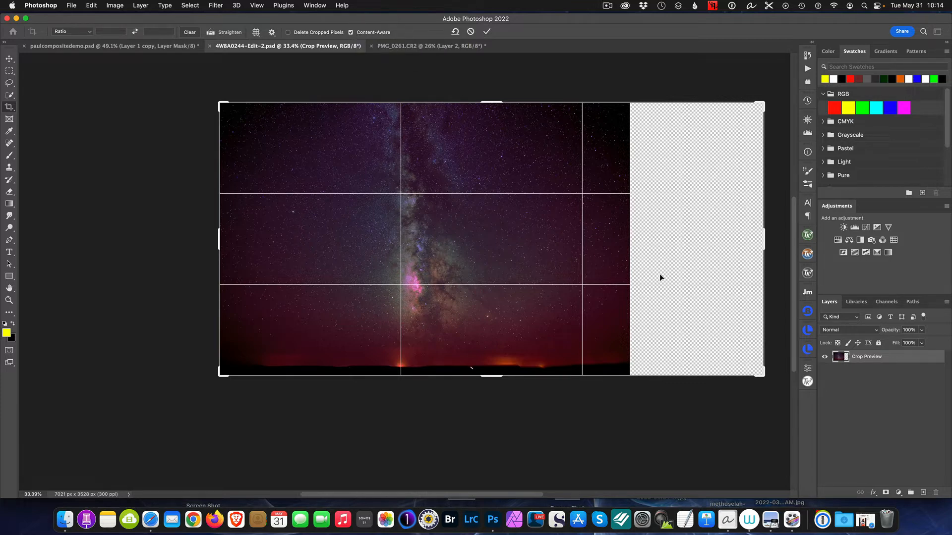
{"action": "left_click", "coordinate": [487, 31]}
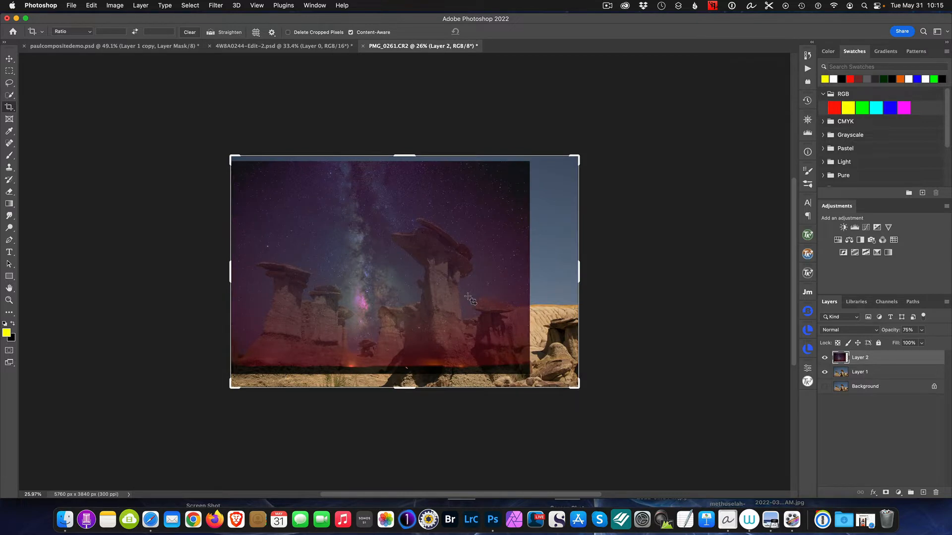
- Delete the old Milky Way layer and copy the extended sky from 4W8A0244-Edit-2.psd into PMG_0261.CR2, accepting the different bit depth
{"action": "left_click_drag", "start_coordinate": [912, 359], "coordinate": [936, 492]}
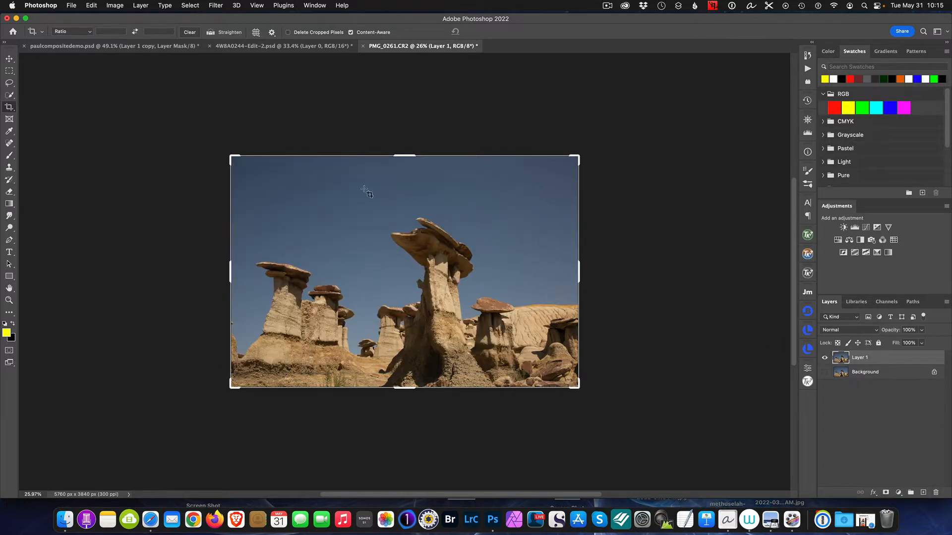
{"action": "left_click", "coordinate": [9, 59]}
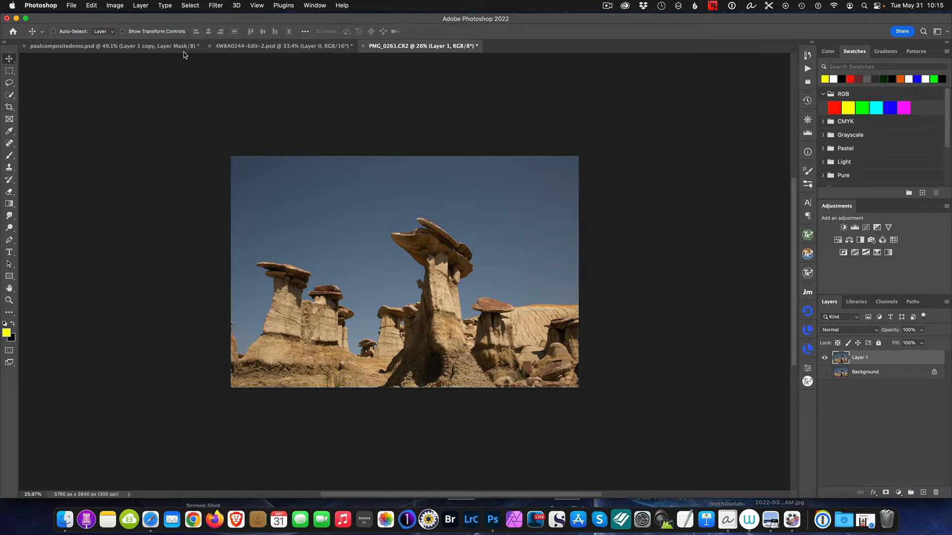
{"action": "left_click", "coordinate": [293, 47]}
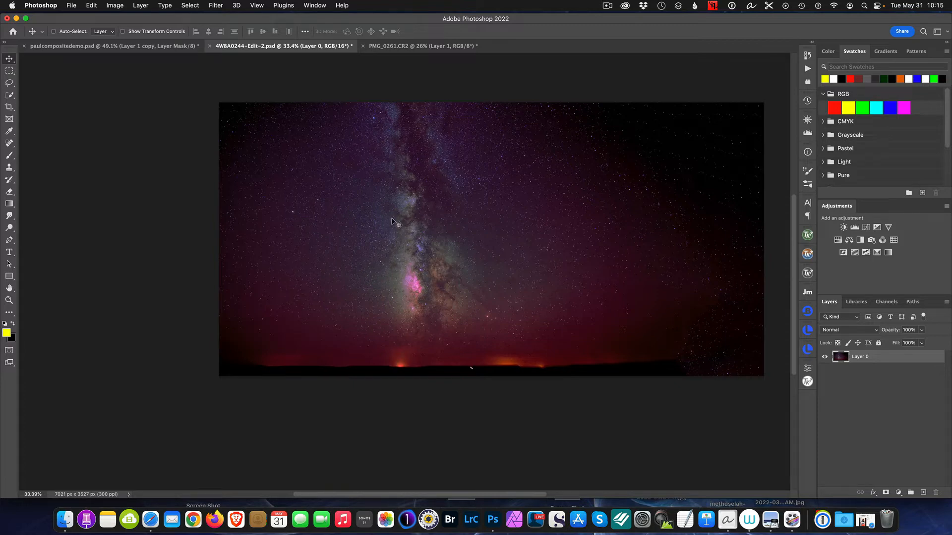
{"action": "left_click_drag", "start_coordinate": [395, 223], "coordinate": [408, 278]}
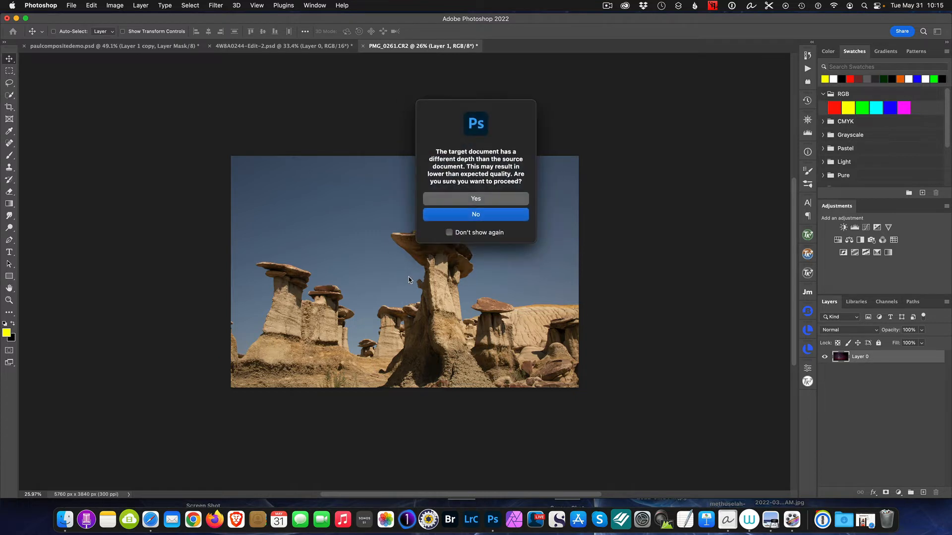
{"action": "left_click", "coordinate": [461, 199]}
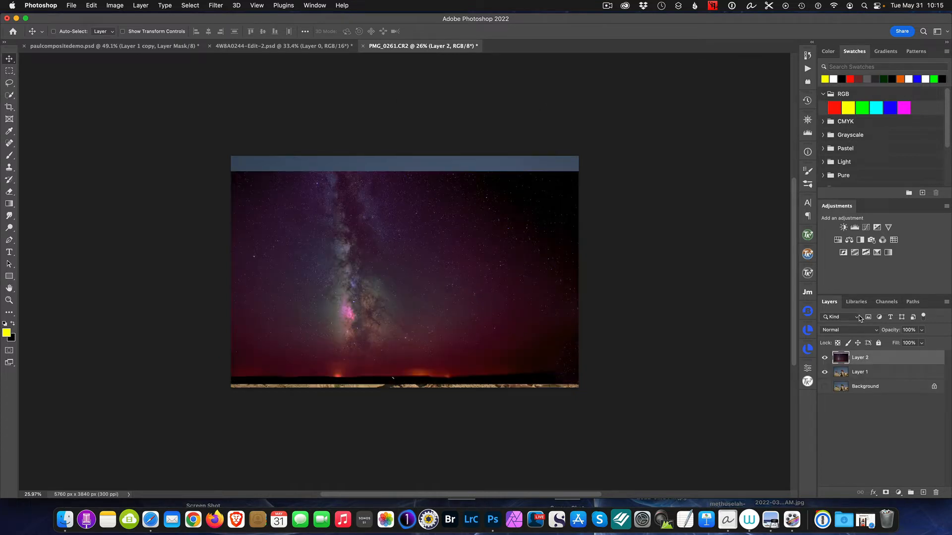
- Lower the new sky layer's opacity to 72% and move it straight up until its upper edge meets the canvas edge
{"action": "left_click_drag", "start_coordinate": [897, 331], "coordinate": [882, 334]}
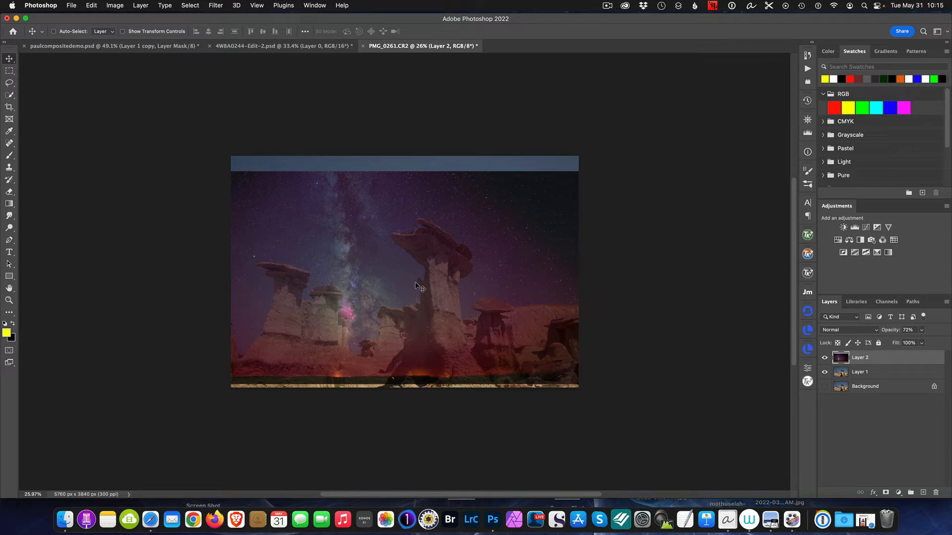
{"action": "left_click_drag", "start_coordinate": [404, 268], "coordinate": [405, 255]}
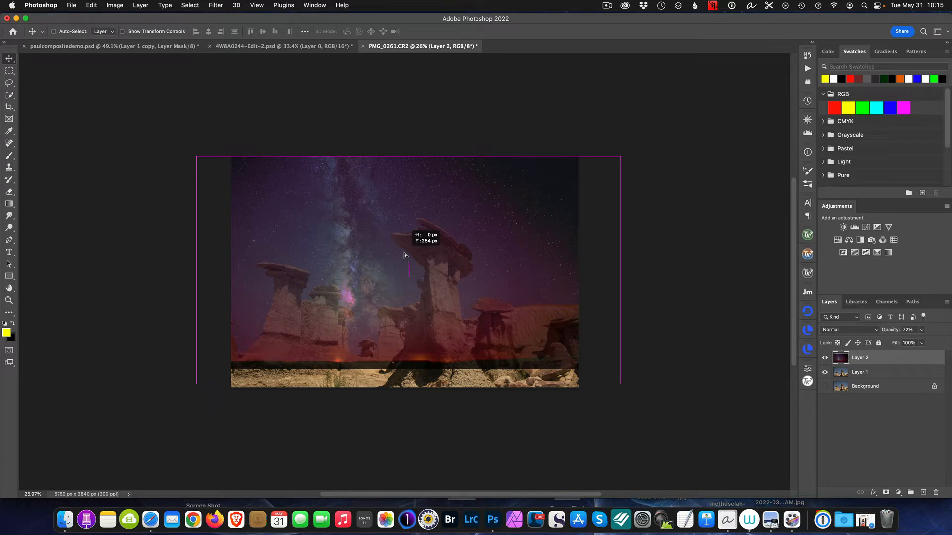
{"action": "left_click_drag", "start_coordinate": [405, 256], "coordinate": [404, 255]}
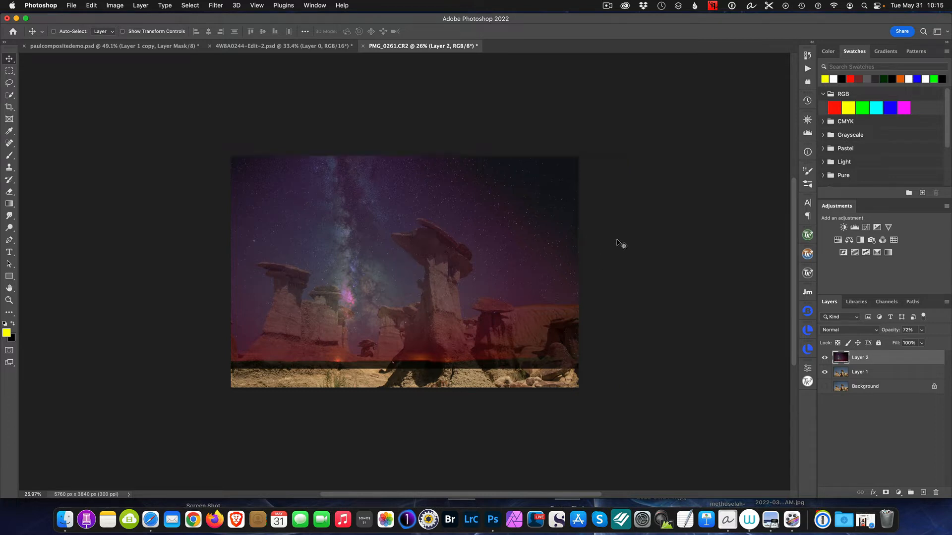
- Rotate the sky layer about 4.7° counterclockwise with Free Transform, shift it slightly right and up, and apply the transform
{"action": "key", "text": "super+t"}
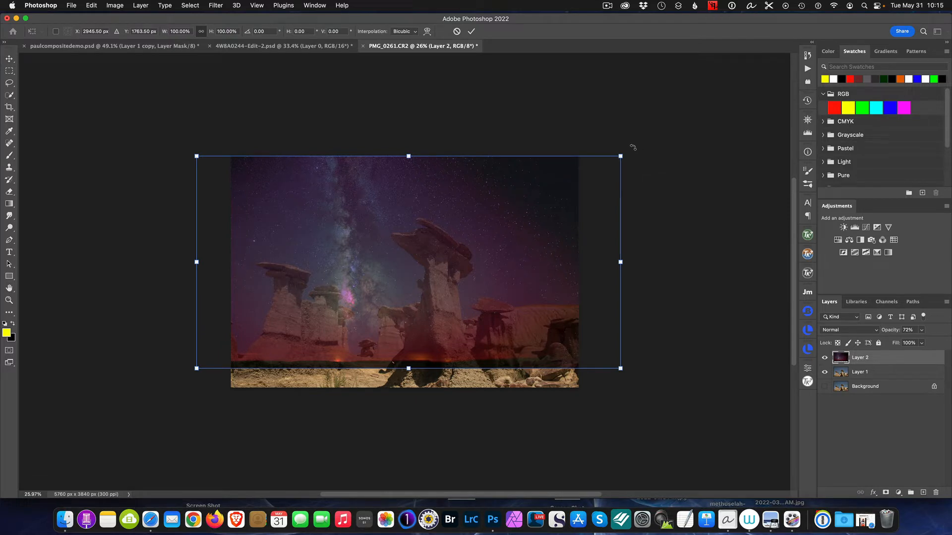
{"action": "left_click_drag", "start_coordinate": [633, 148], "coordinate": [629, 125]}
{"action": "left_click_drag", "start_coordinate": [435, 217], "coordinate": [444, 213]}
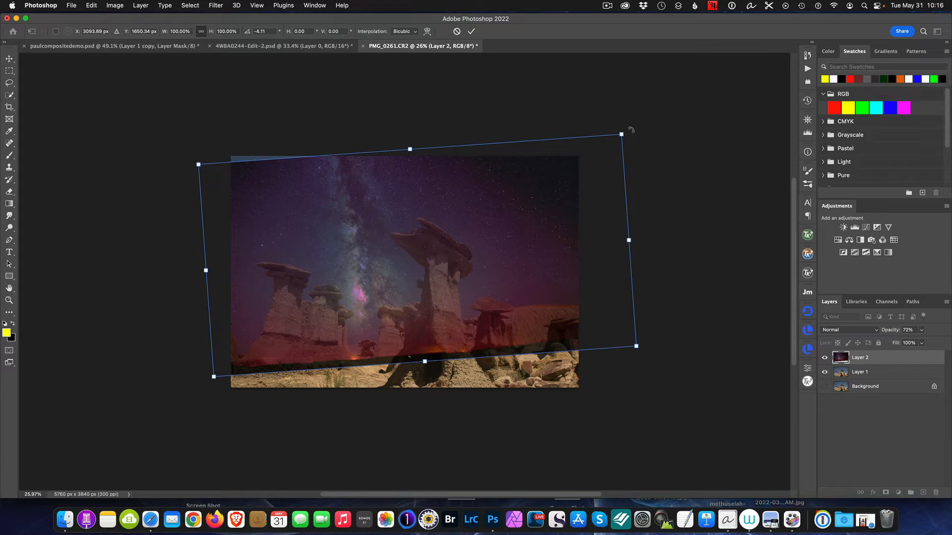
{"action": "left_click_drag", "start_coordinate": [629, 128], "coordinate": [626, 124]}
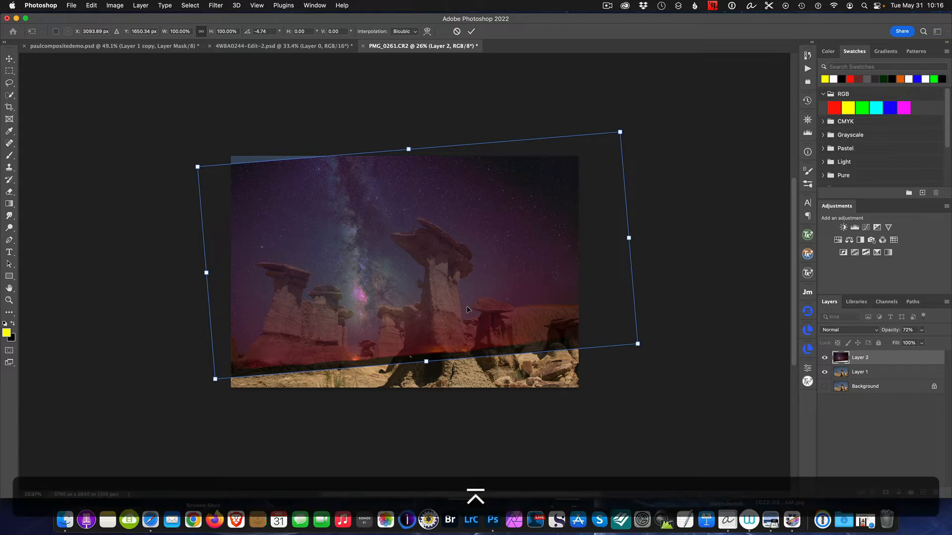
{"action": "key", "text": "Return"}
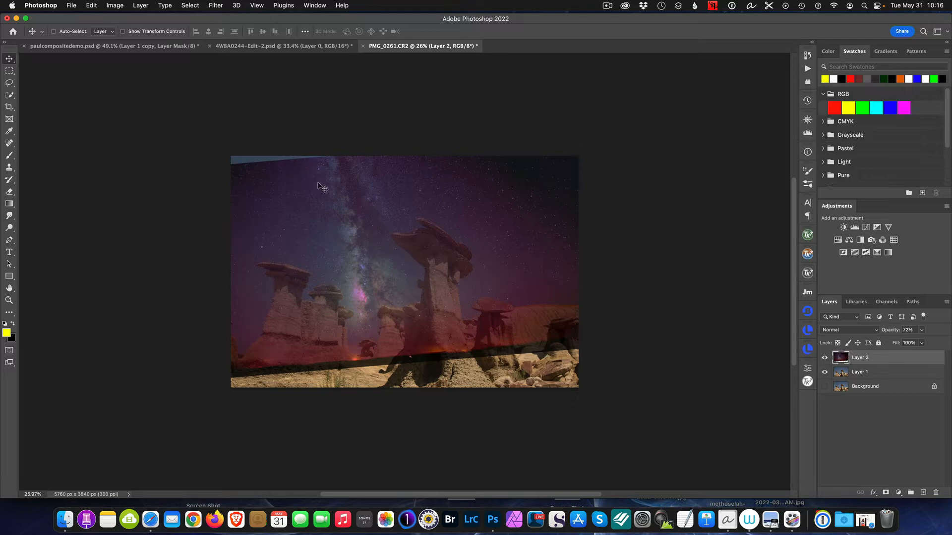
- Fill the empty wedge at the sky's upper-left corner with a content-aware Spot Healing Brush stroke
{"action": "key", "text": "super+0"}
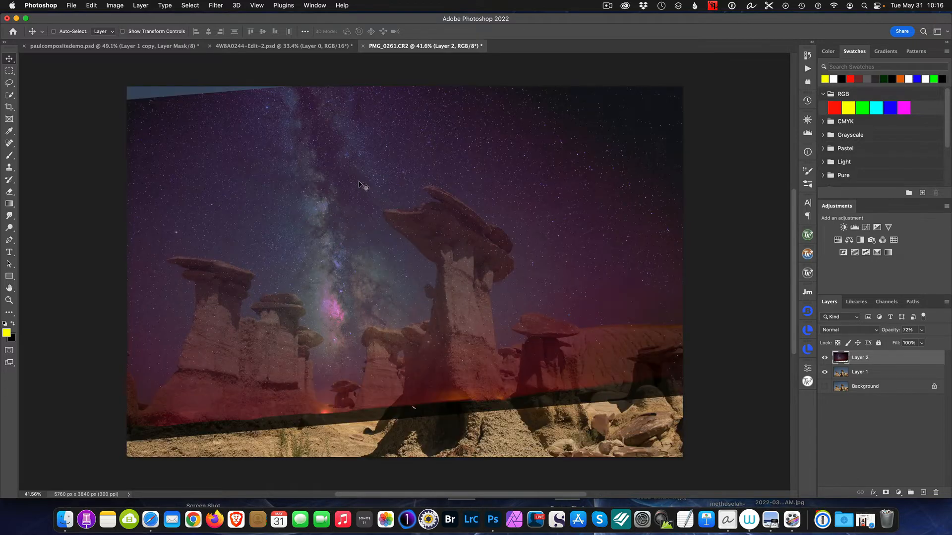
{"action": "left_click", "coordinate": [9, 143]}
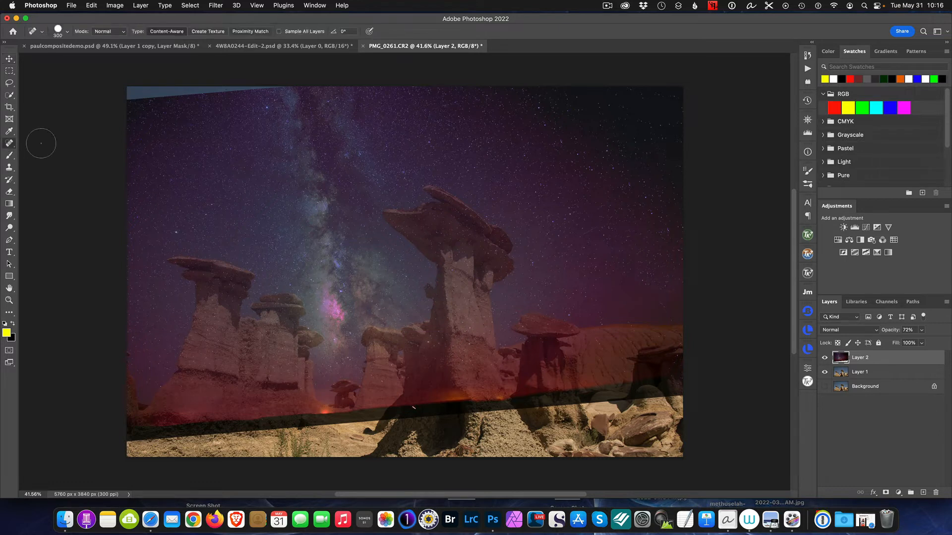
{"action": "left_click_drag", "start_coordinate": [119, 89], "coordinate": [286, 90]}
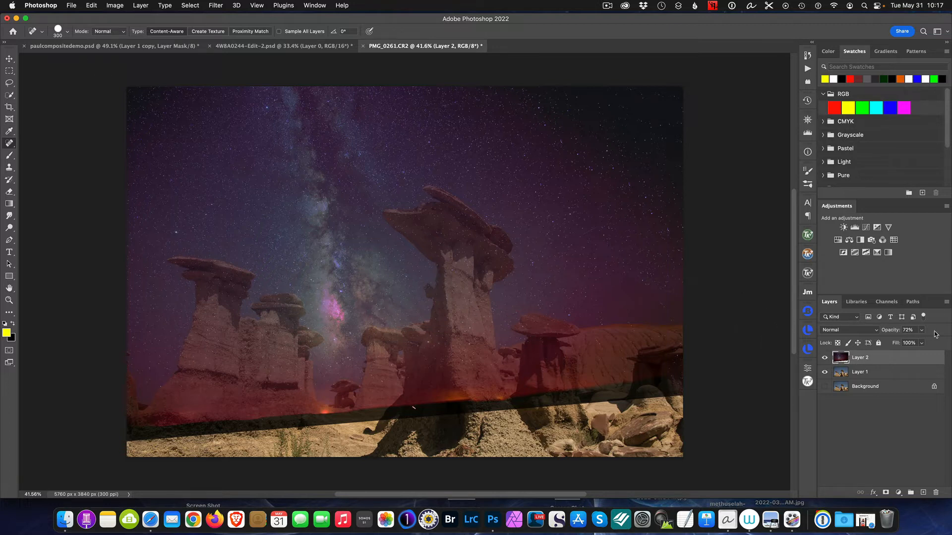
- Restore the sky layer's opacity to 100% and hide the layer
{"action": "left_click_drag", "start_coordinate": [886, 332], "coordinate": [939, 338]}
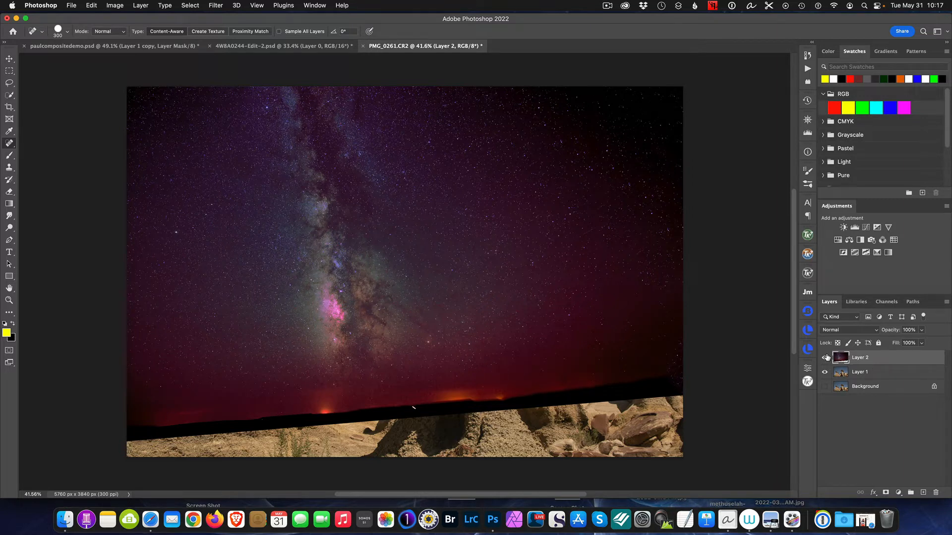
{"action": "left_click", "coordinate": [825, 357]}
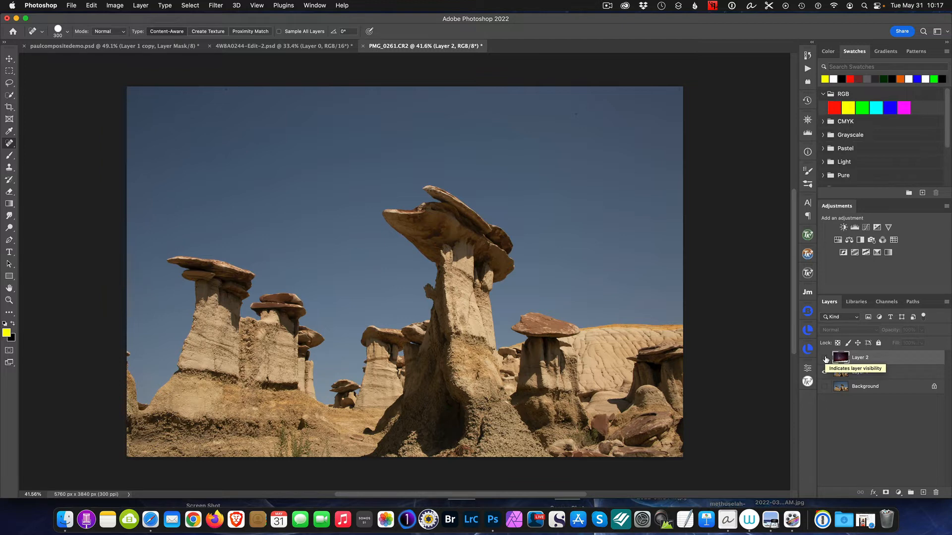
{"action": "left_click", "coordinate": [825, 357]}
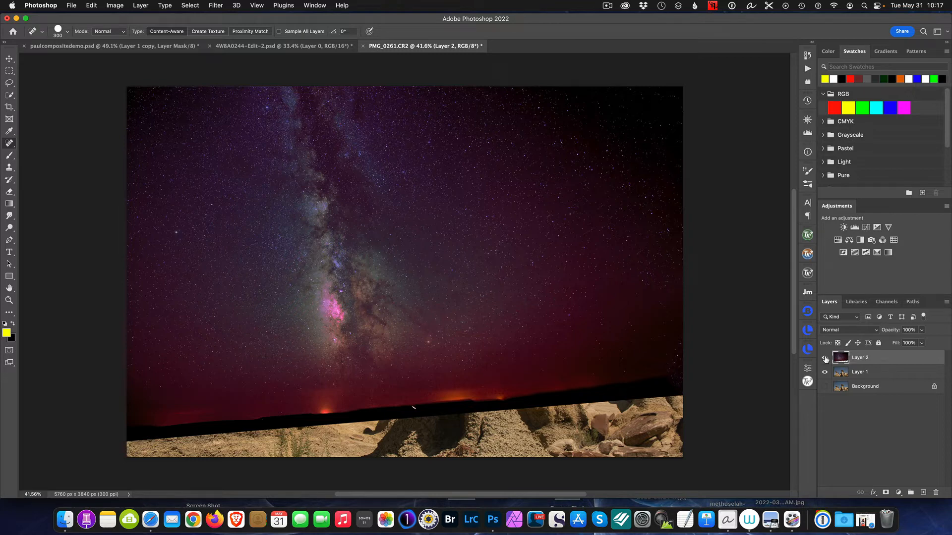
{"action": "left_click", "coordinate": [825, 357]}
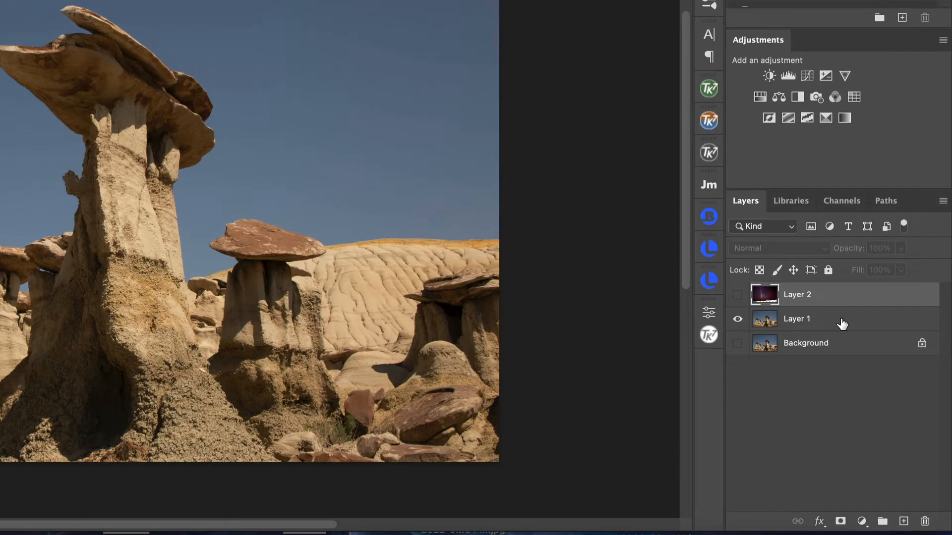
- Add a Levels adjustment layer above the landscape on Layer 1 and set its white input level to 234
{"action": "left_click", "coordinate": [842, 323]}
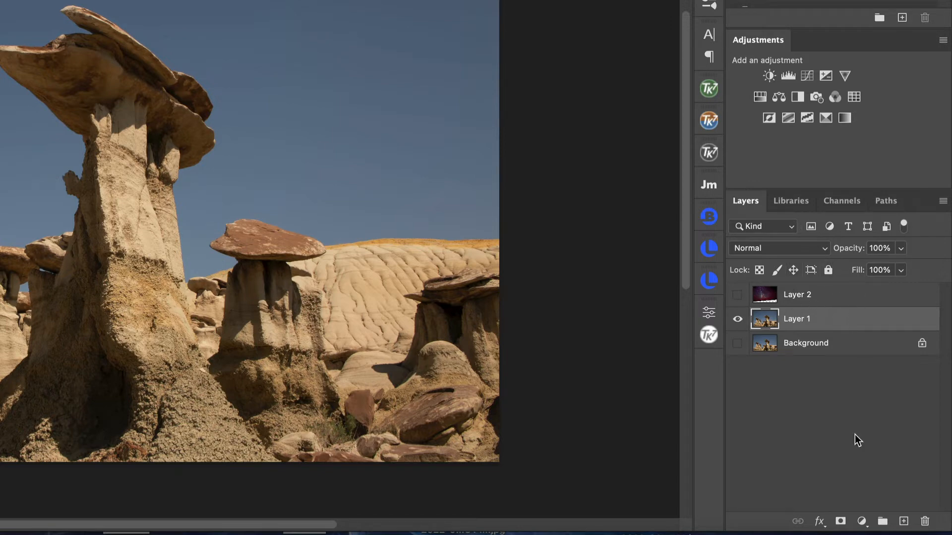
{"action": "left_click", "coordinate": [862, 522]}
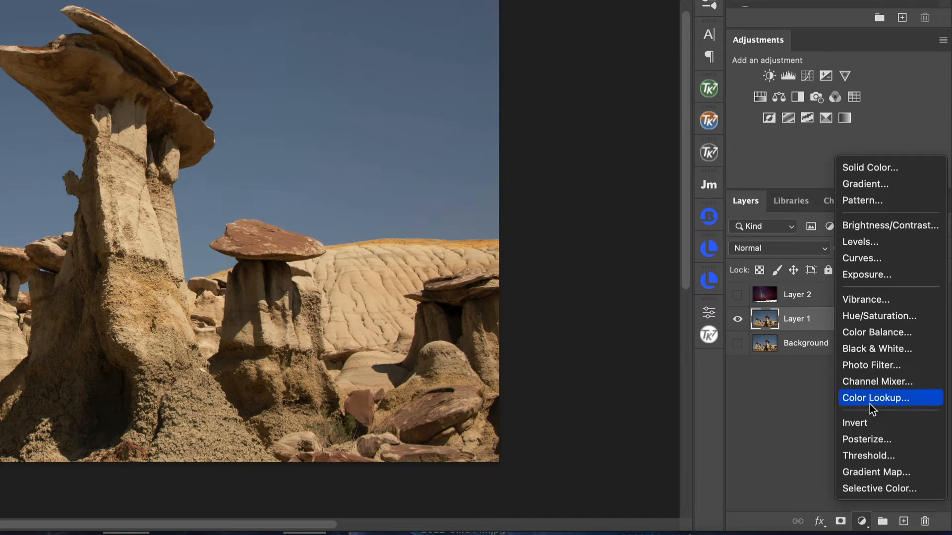
{"action": "left_click", "coordinate": [873, 241]}
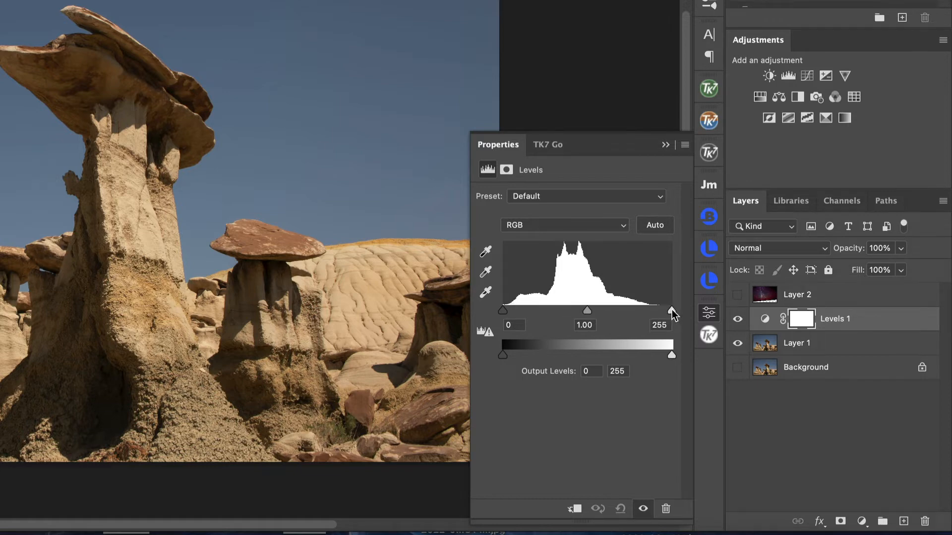
{"action": "left_click_drag", "start_coordinate": [672, 310], "coordinate": [658, 312]}
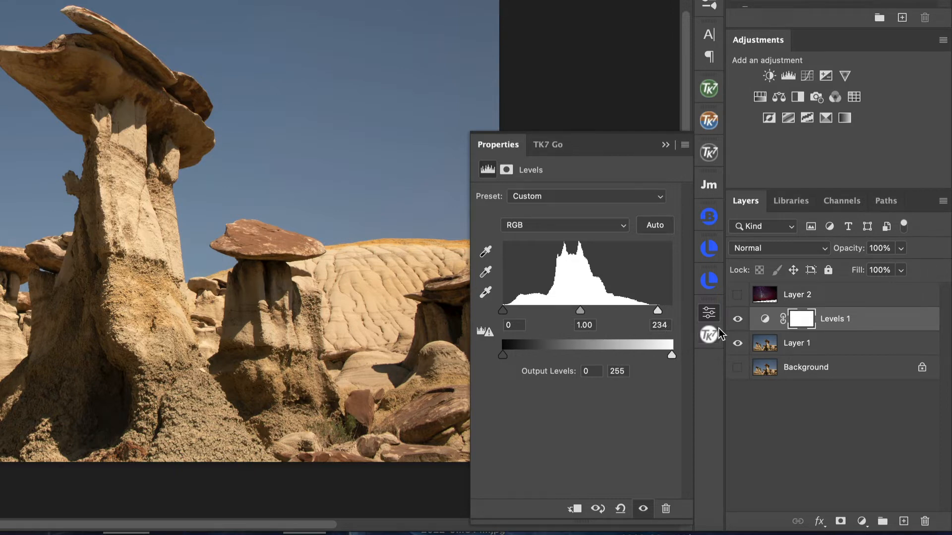
- Compare the landscape with and without the Levels adjustment
{"action": "left_click", "coordinate": [738, 320]}
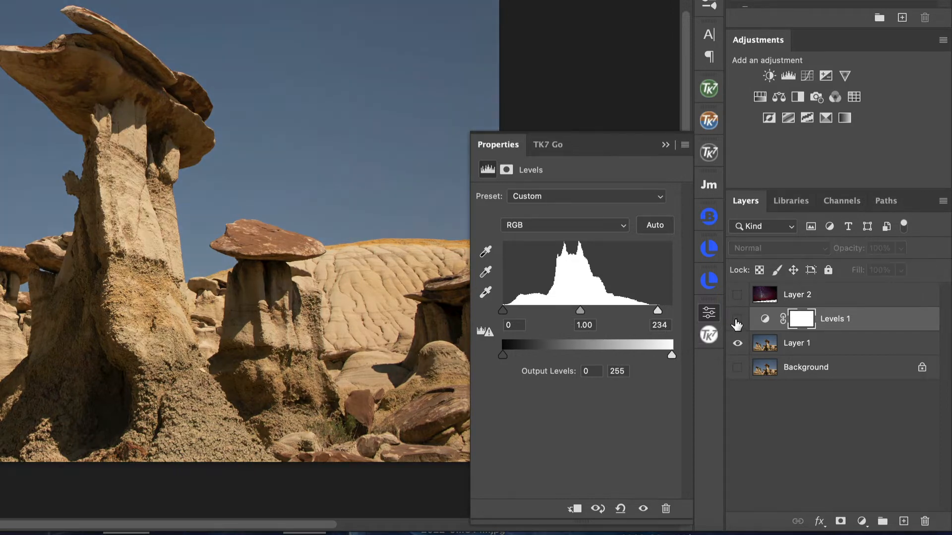
{"action": "left_click", "coordinate": [738, 321]}
{"action": "left_click", "coordinate": [737, 320]}
{"action": "left_click", "coordinate": [737, 320]}
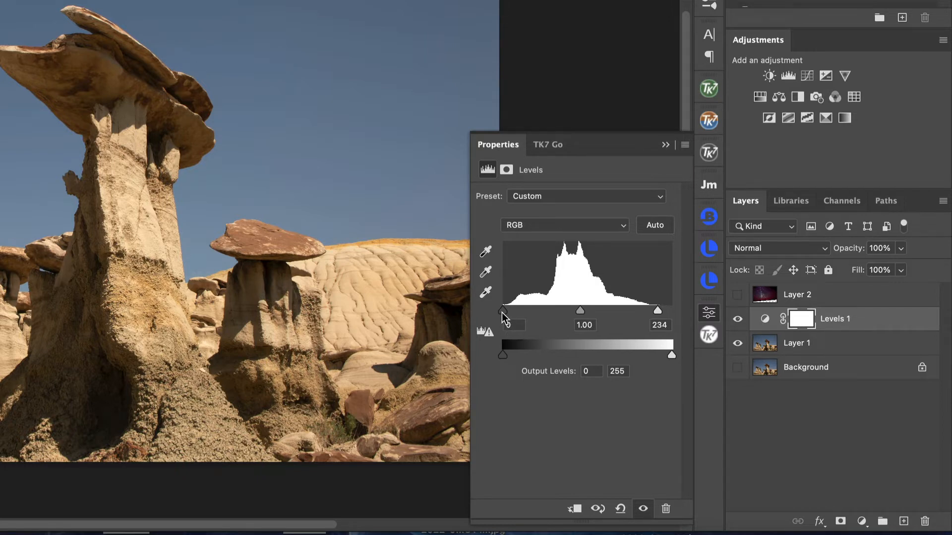
- Darken the landscape in the Levels adjustment with a black input level of 91 and a midtone value of 1.25
{"action": "left_click_drag", "start_coordinate": [502, 314], "coordinate": [563, 313]}
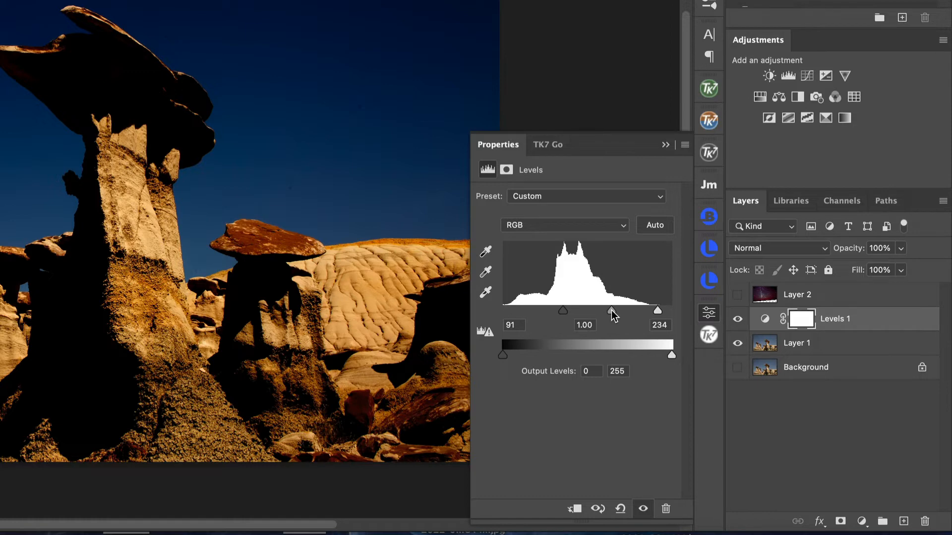
{"action": "left_click_drag", "start_coordinate": [612, 312], "coordinate": [602, 313]}
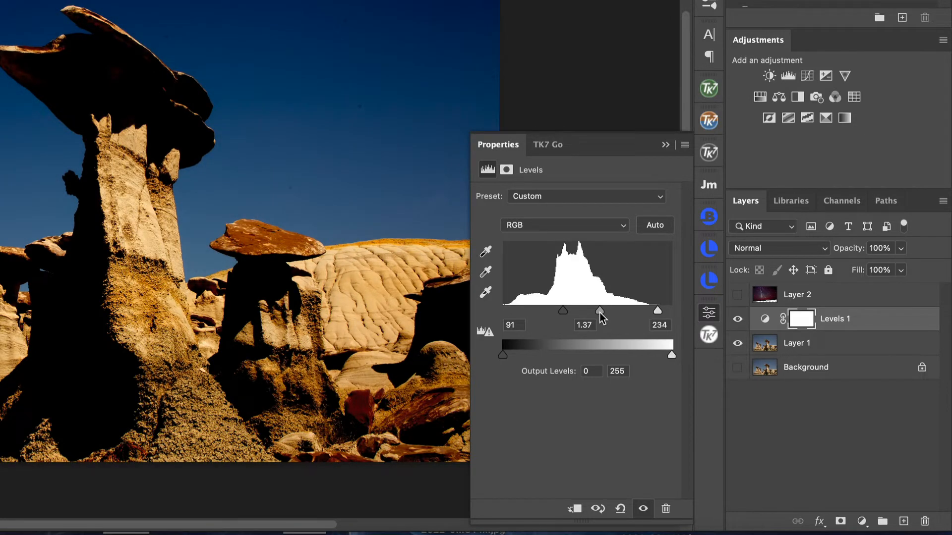
{"action": "left_click_drag", "start_coordinate": [600, 314], "coordinate": [604, 319]}
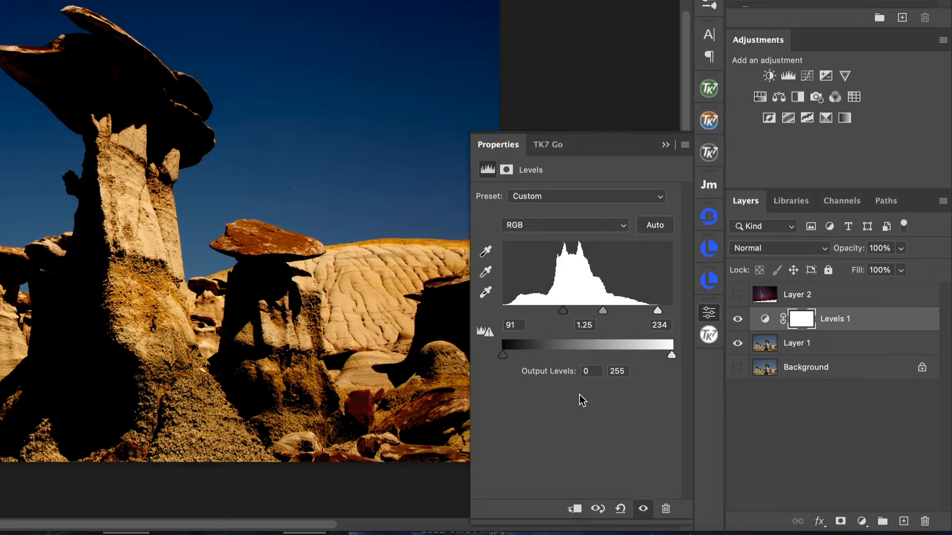
{"action": "left_click", "coordinate": [665, 146]}
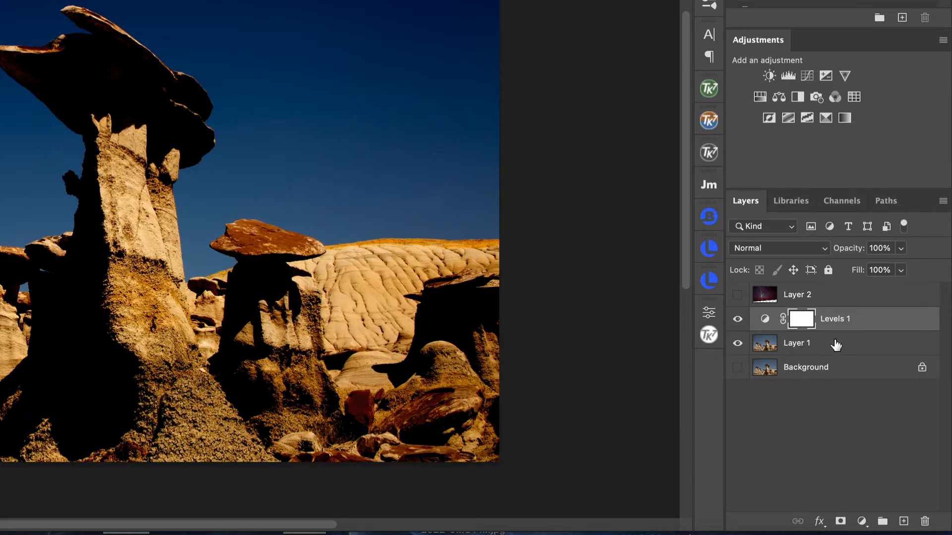
- Reopen the Levels adjustment's settings to review them, and close them again
{"action": "double_click", "coordinate": [764, 327]}
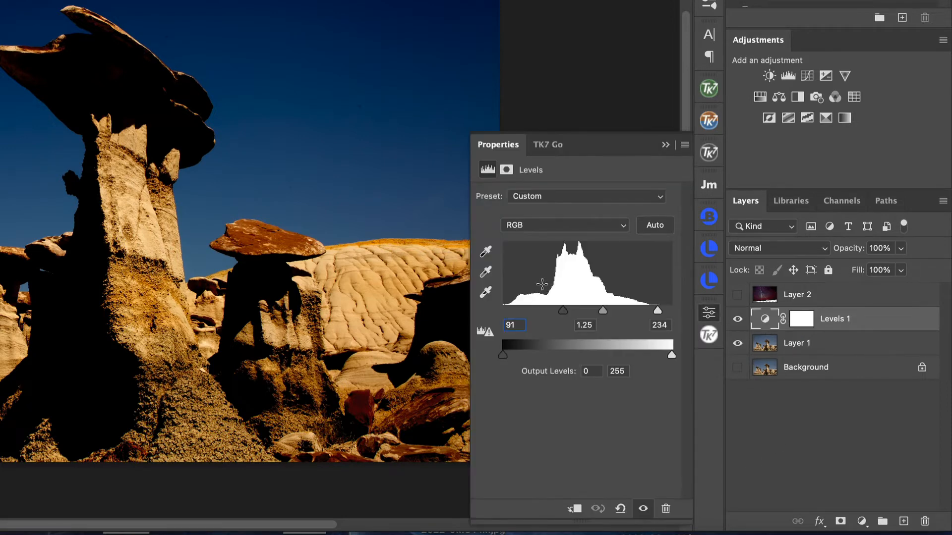
{"action": "left_click", "coordinate": [485, 292]}
{"action": "left_click", "coordinate": [665, 145]}
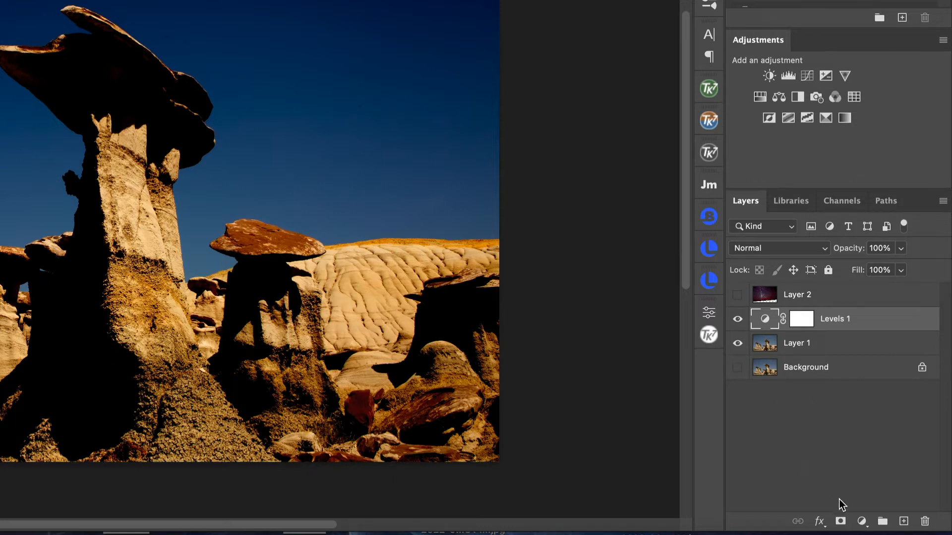
- Add a Brightness/Contrast adjustment layer above the Levels adjustment and set its brightness to -81
{"action": "left_click", "coordinate": [860, 521]}
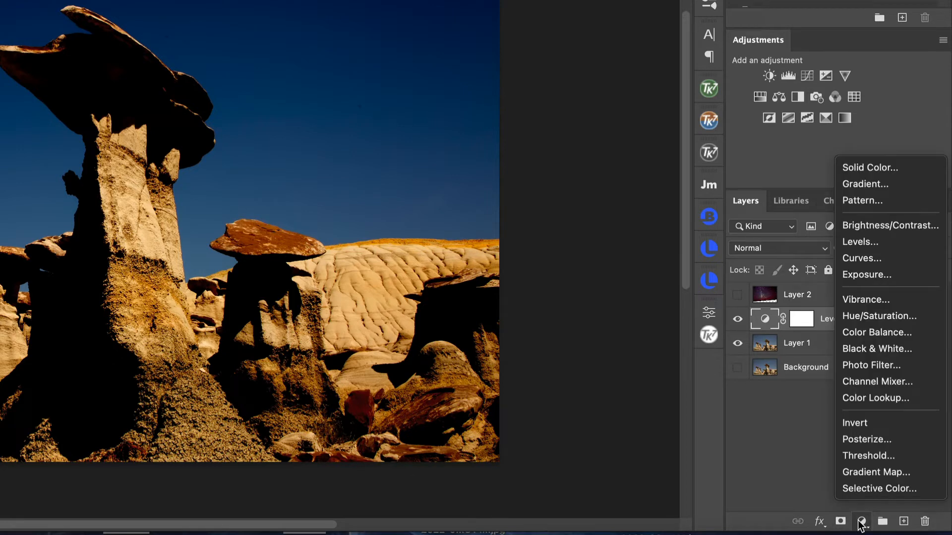
{"action": "left_click", "coordinate": [868, 231]}
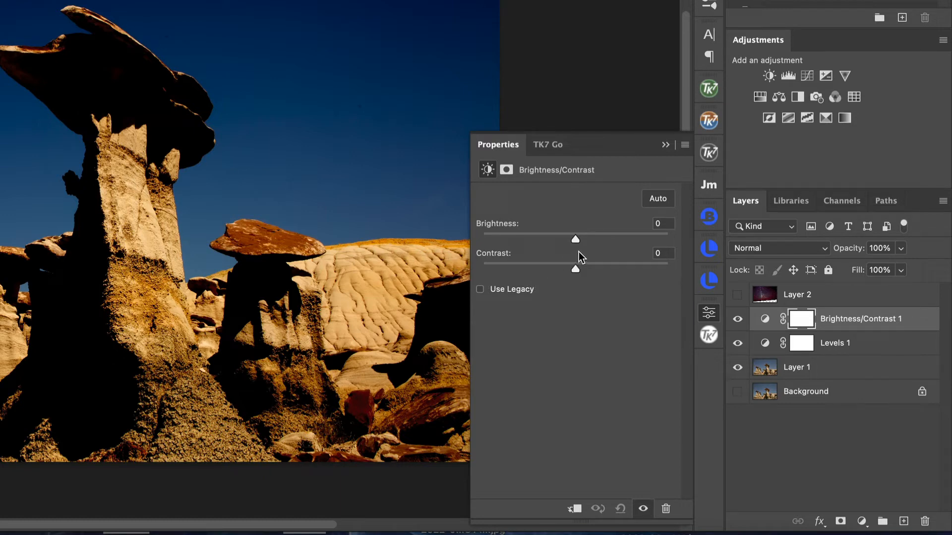
{"action": "left_click_drag", "start_coordinate": [578, 239], "coordinate": [525, 251]}
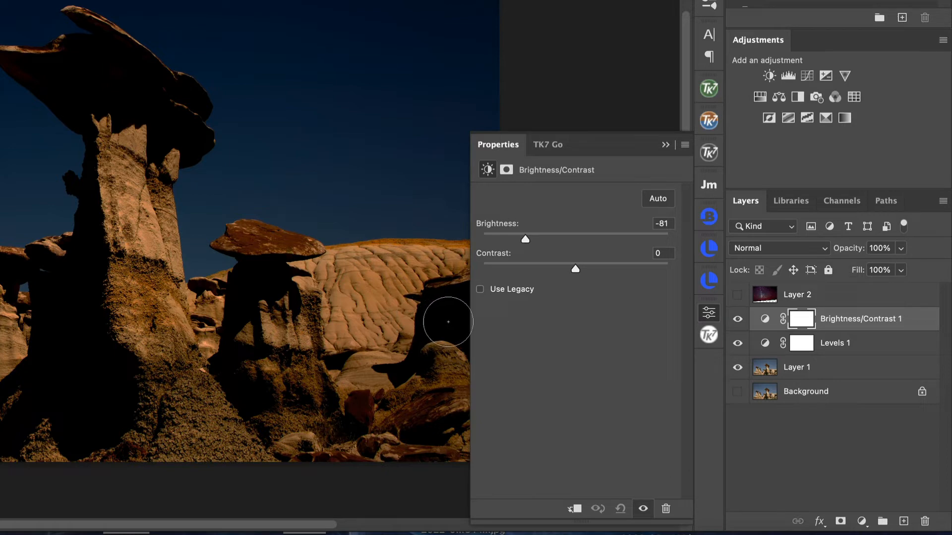
{"action": "left_click", "coordinate": [666, 145]}
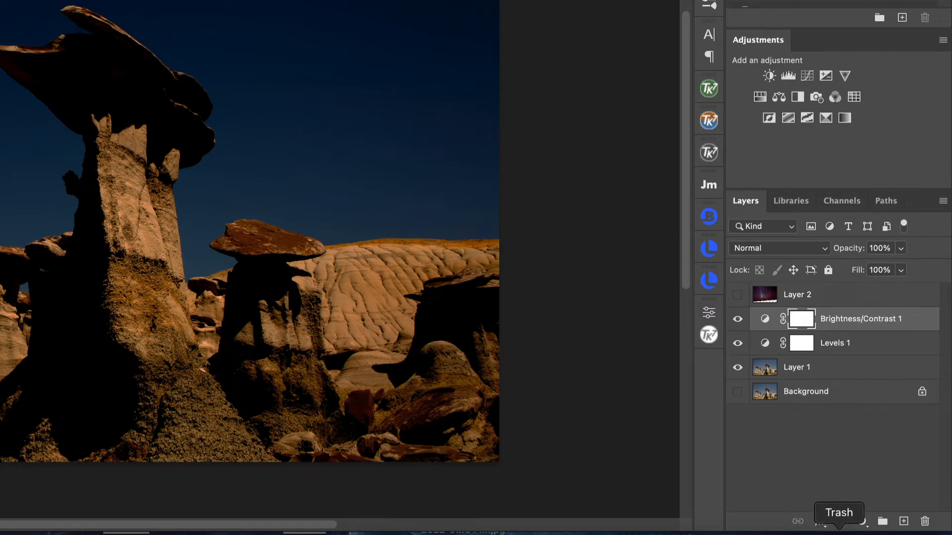
- Add a Photo Filter adjustment layer above Brightness/Contrast 1, using Warming Filter (85) at 100% density
{"action": "left_click", "coordinate": [862, 522]}
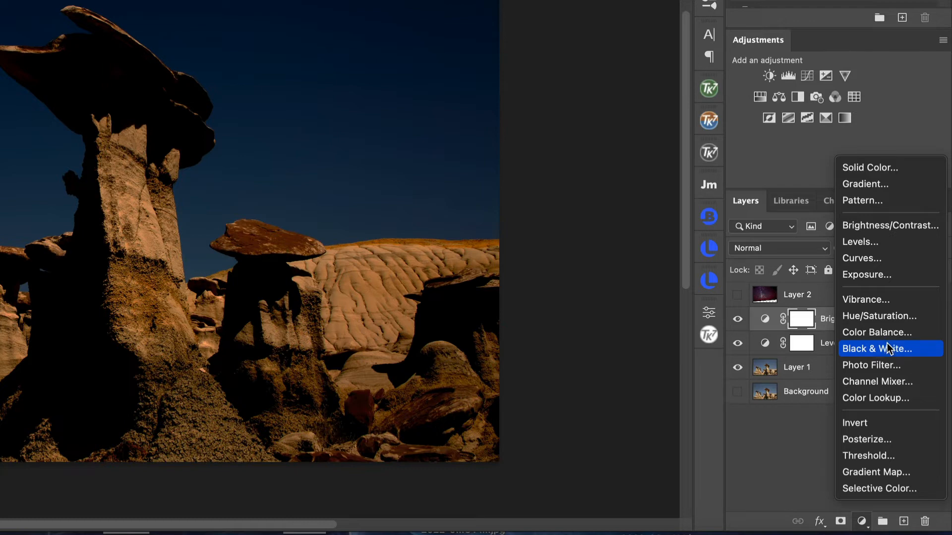
{"action": "left_click", "coordinate": [879, 367]}
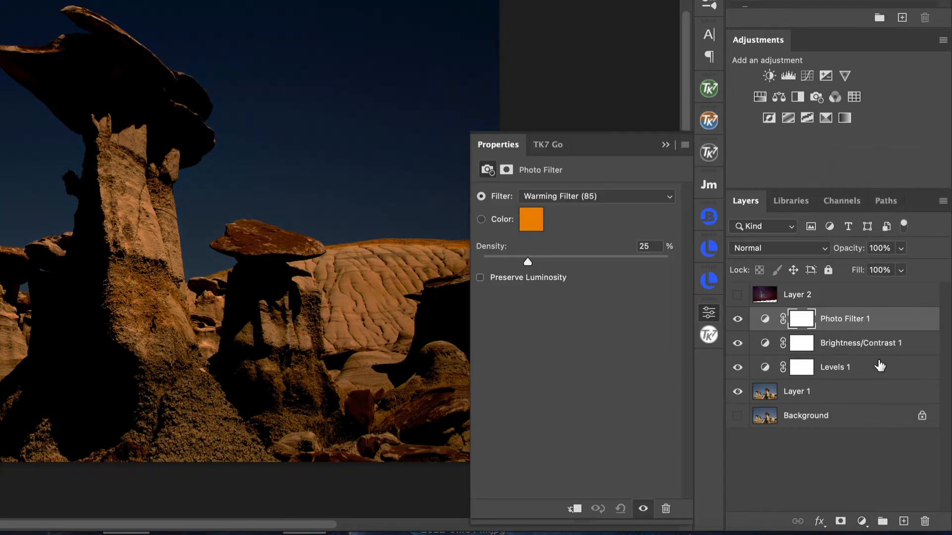
{"action": "left_click", "coordinate": [671, 196]}
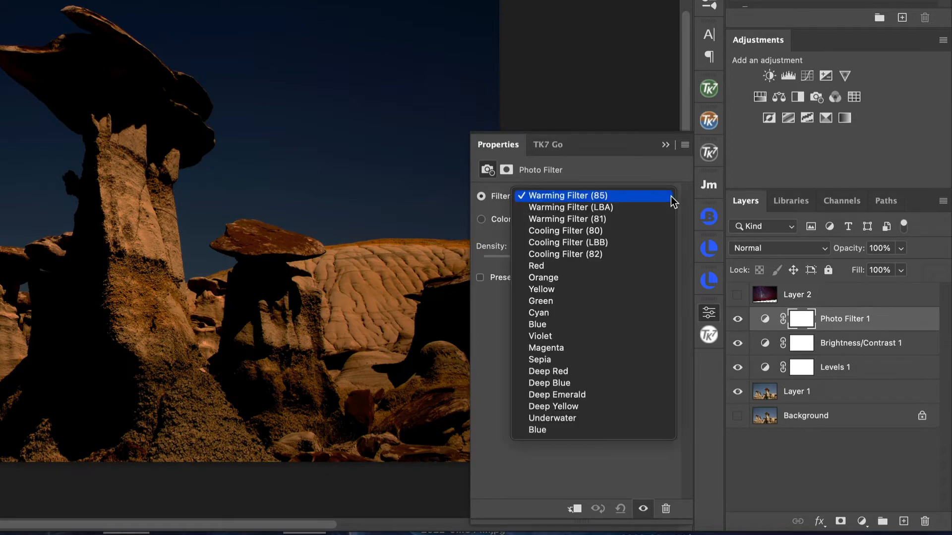
{"action": "left_click", "coordinate": [620, 196]}
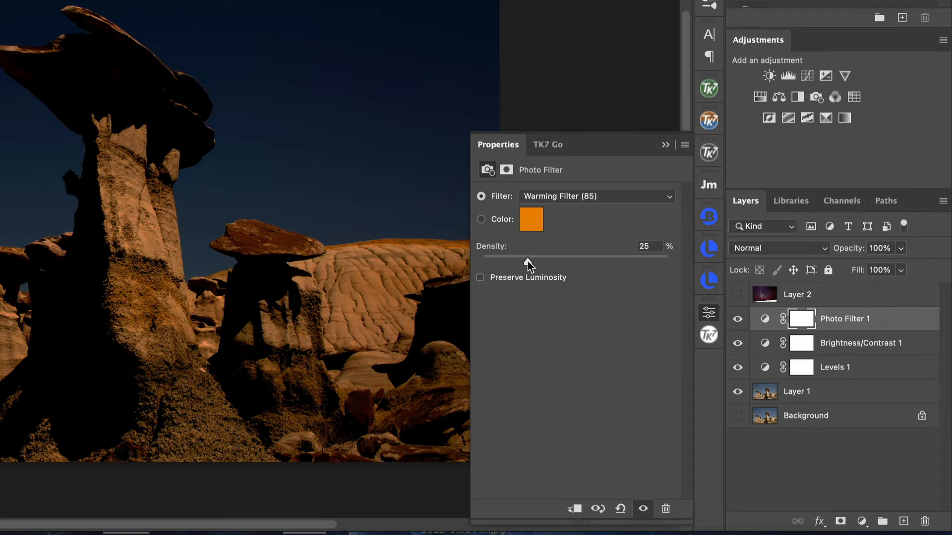
{"action": "left_click_drag", "start_coordinate": [528, 259], "coordinate": [672, 264]}
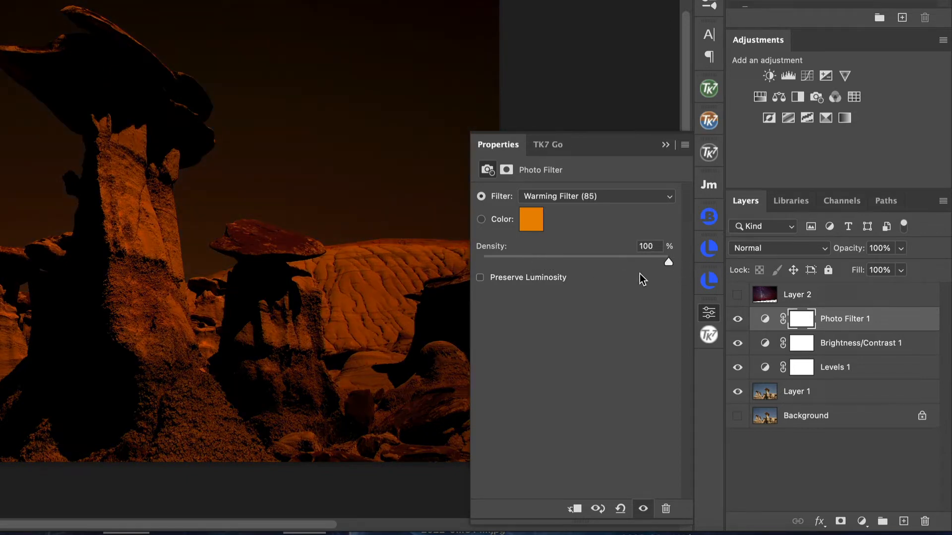
{"action": "left_click", "coordinate": [666, 145]}
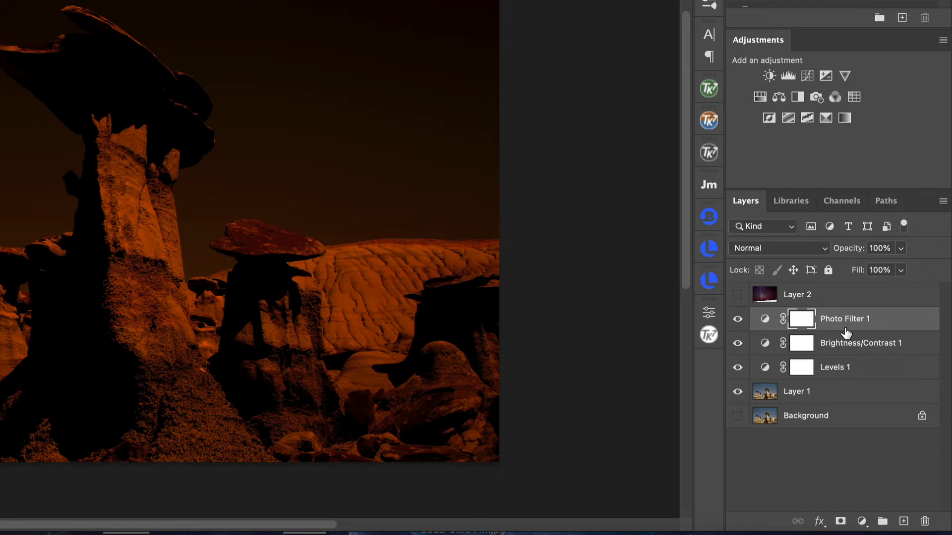
- Try the automatic Subject selection on the hoodoos in Layer 1, and clear that selection
{"action": "left_click", "coordinate": [824, 400]}
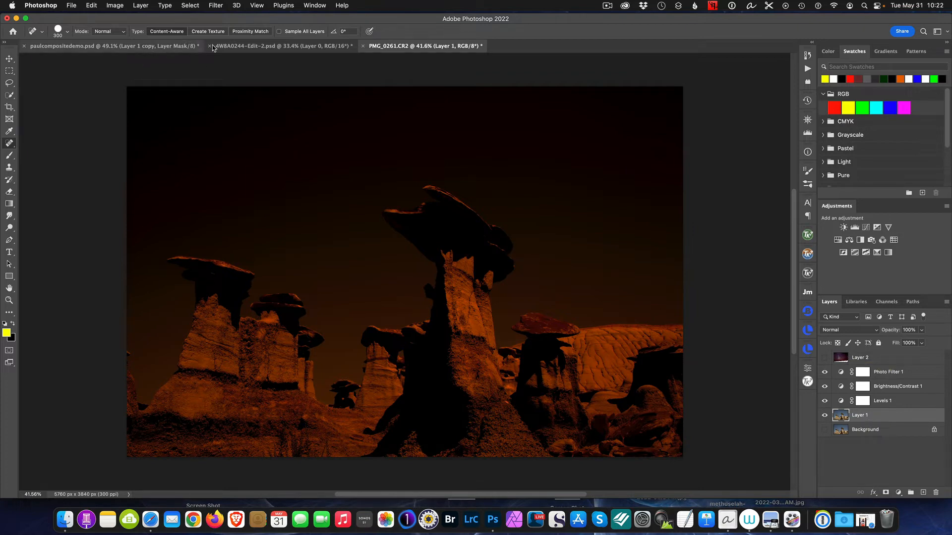
{"action": "left_click", "coordinate": [216, 5]}
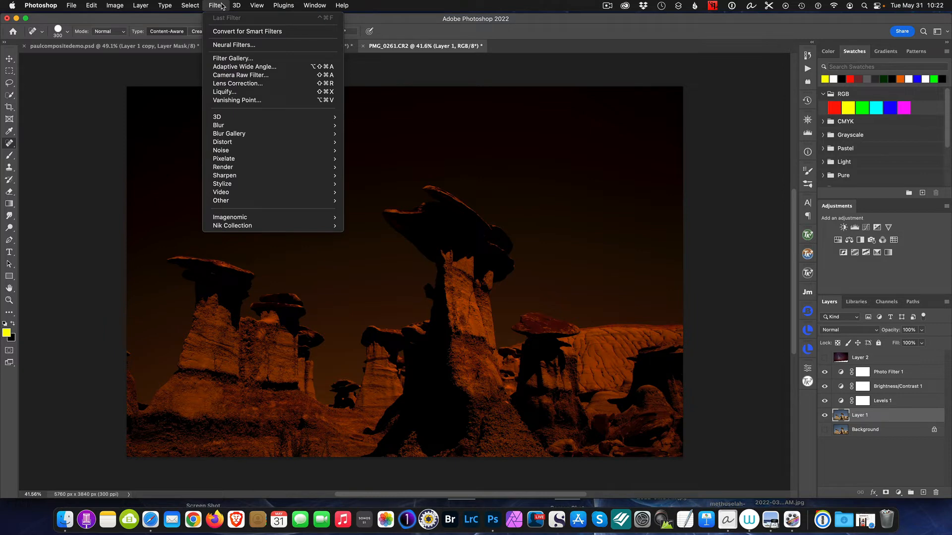
{"action": "mouse_move", "coordinate": [193, 5]}
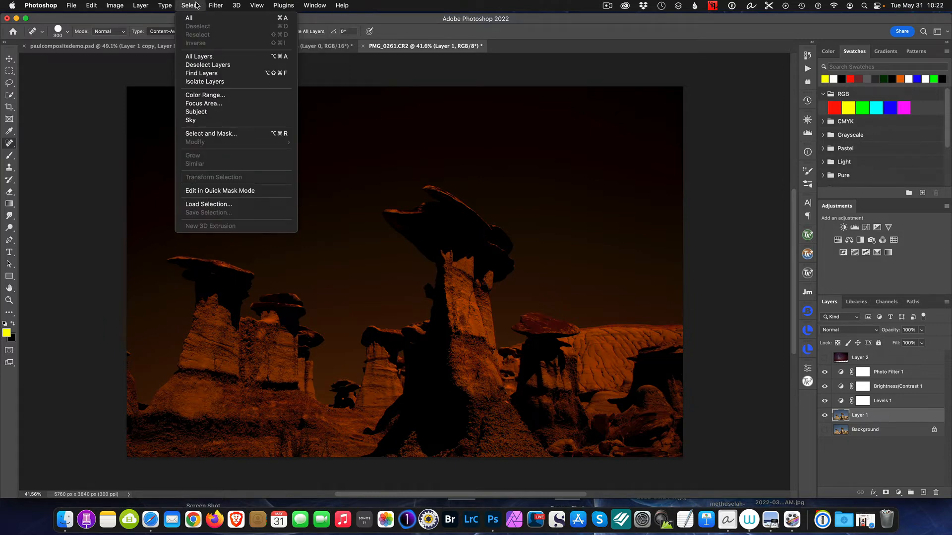
{"action": "left_click", "coordinate": [205, 113]}
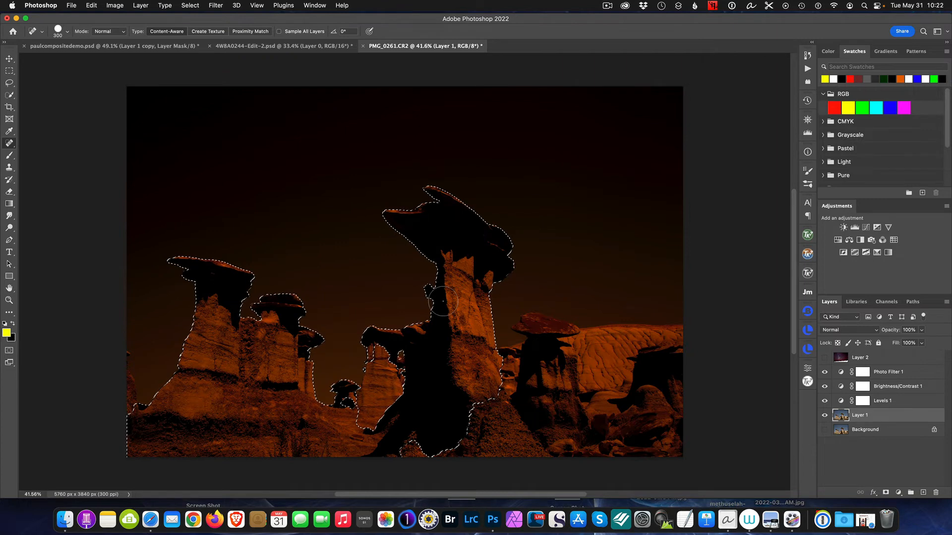
{"action": "key", "text": "super+d"}
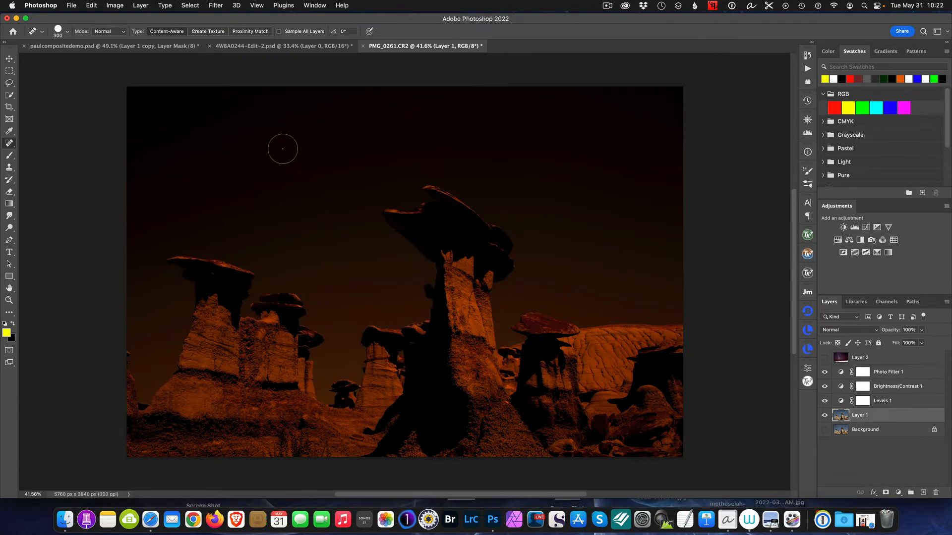
- Select the sky of Layer 1 automatically and check the selection outline around the tall hoodoo's cap
{"action": "left_click", "coordinate": [191, 5]}
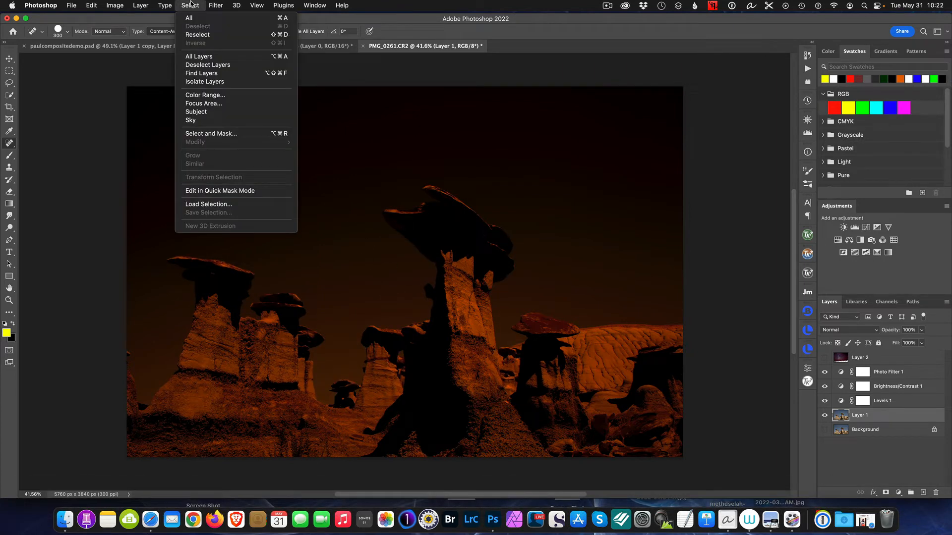
{"action": "left_click", "coordinate": [207, 121]}
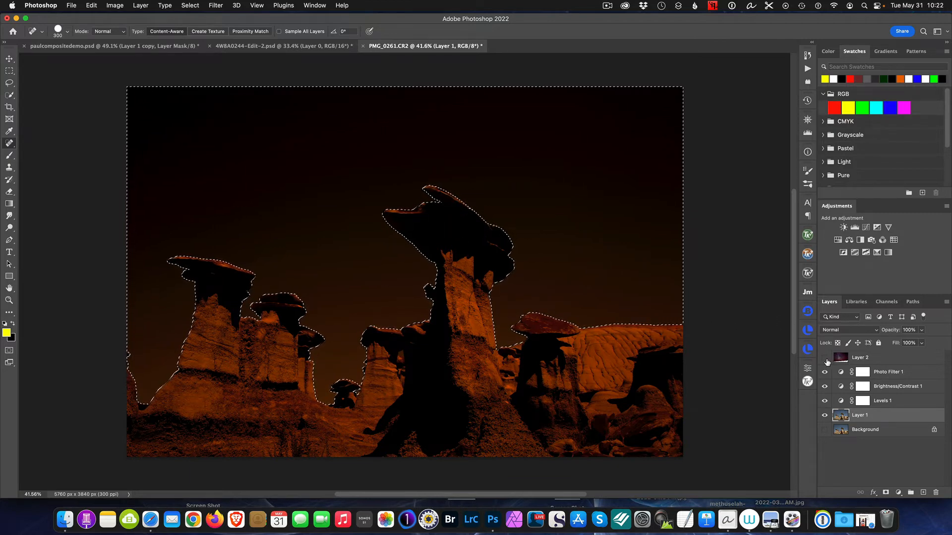
{"action": "left_click", "coordinate": [868, 359]}
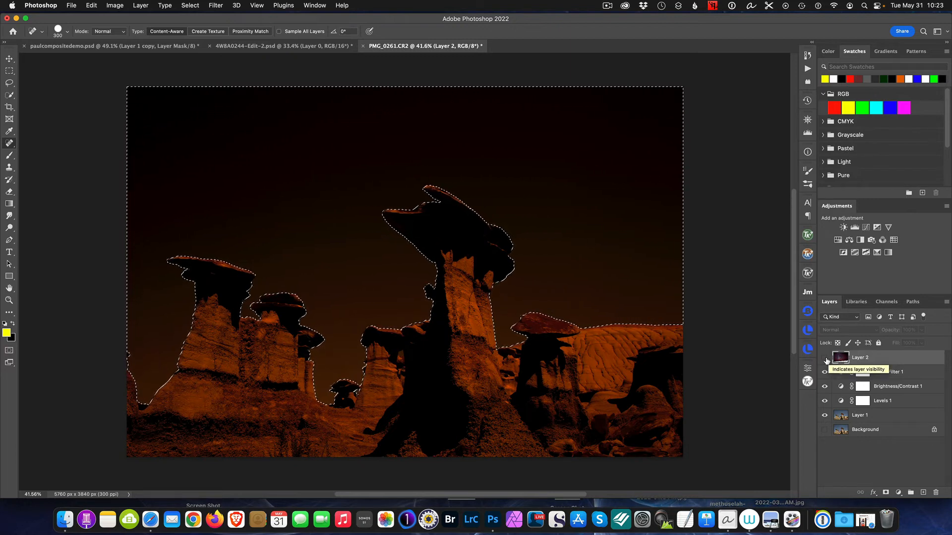
{"action": "scroll", "coordinate": [436, 257], "scroll_direction": "up", "scroll_amount": 10}
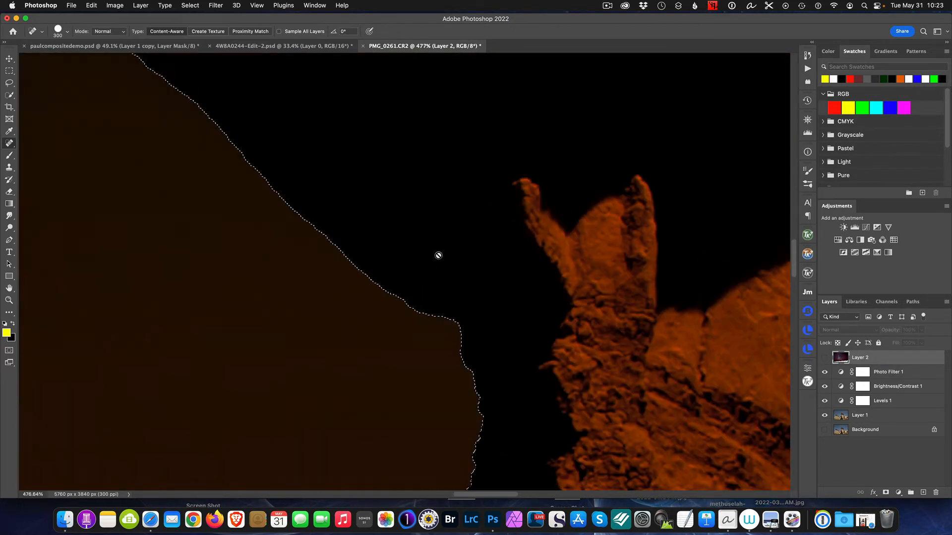
{"action": "scroll", "coordinate": [534, 241], "scroll_direction": "down", "scroll_amount": 4}
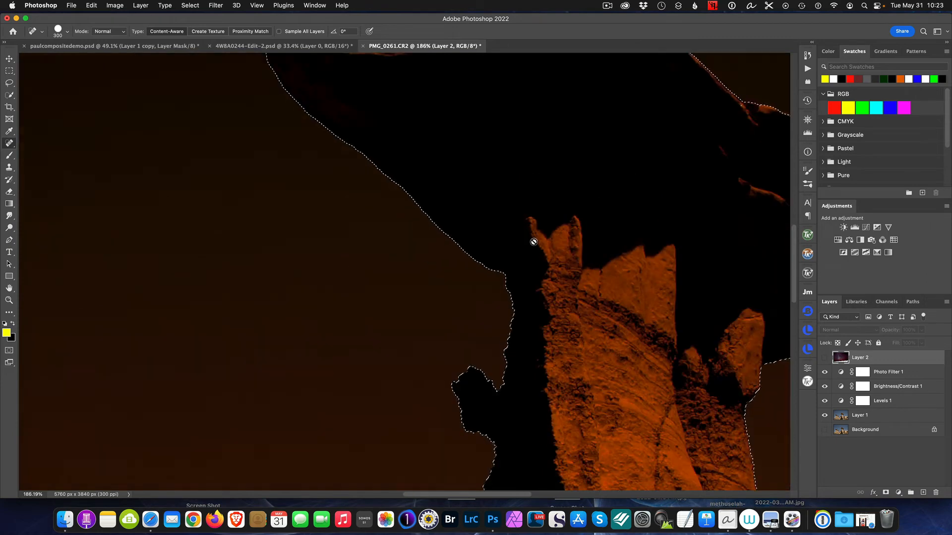
{"action": "scroll", "coordinate": [532, 239], "scroll_direction": "down", "scroll_amount": 2}
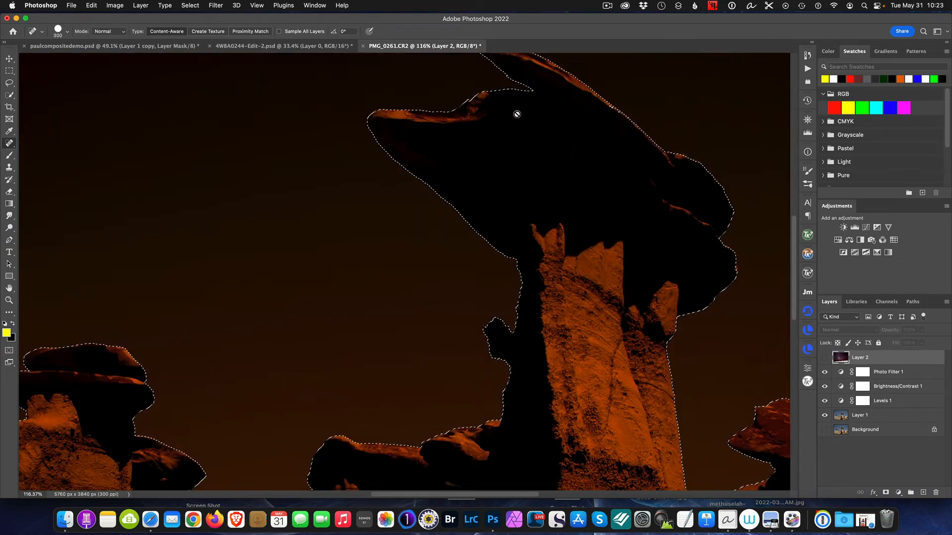
{"action": "left_click_drag", "start_coordinate": [795, 251], "coordinate": [788, 214]}
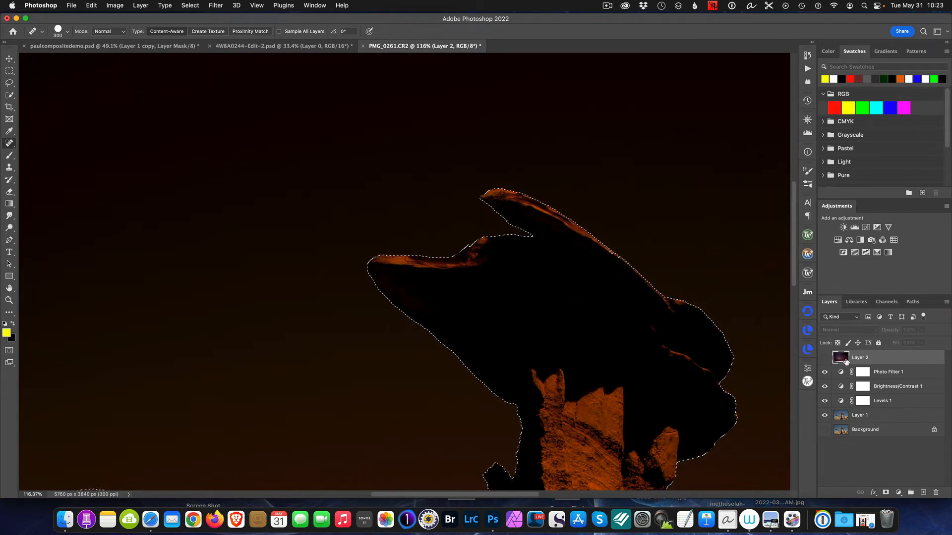
- Open the sky selection in Select and Mask with Layer 1 active and examine the masked hoodoo edges
{"action": "left_click", "coordinate": [868, 417]}
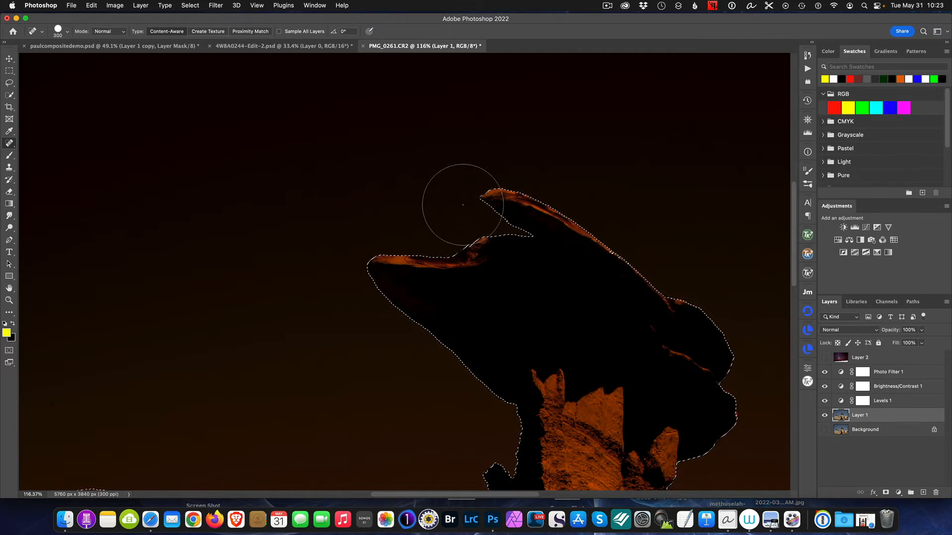
{"action": "left_click", "coordinate": [193, 6]}
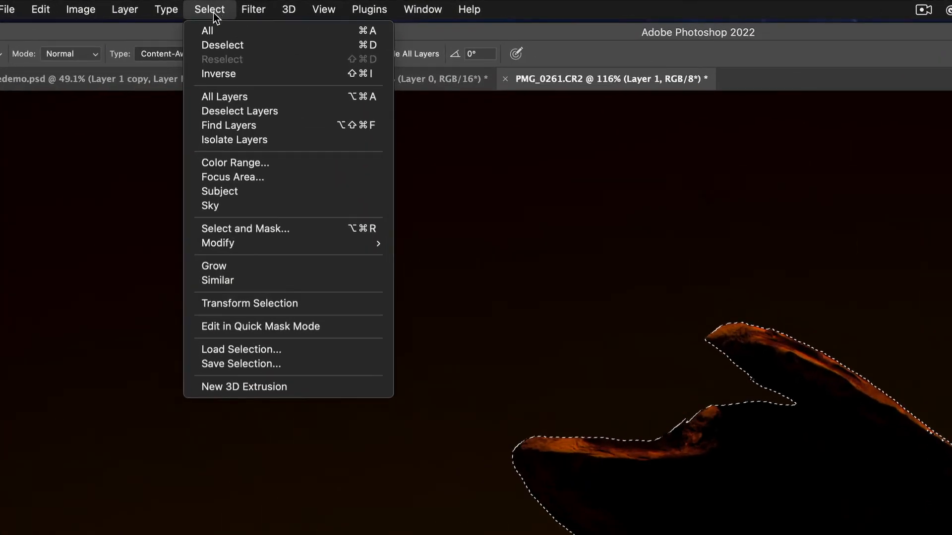
{"action": "left_click", "coordinate": [293, 229]}
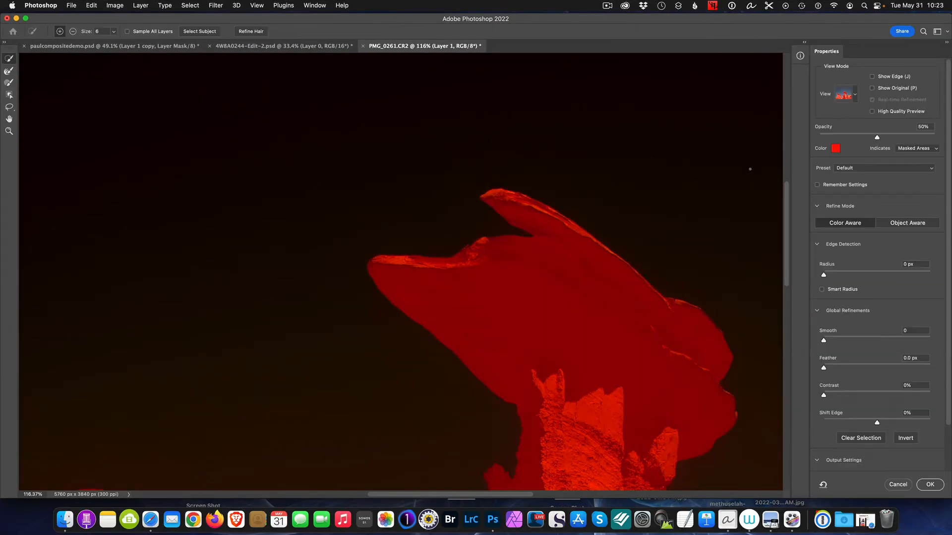
{"action": "scroll", "coordinate": [661, 234], "scroll_direction": "down", "scroll_amount": 3}
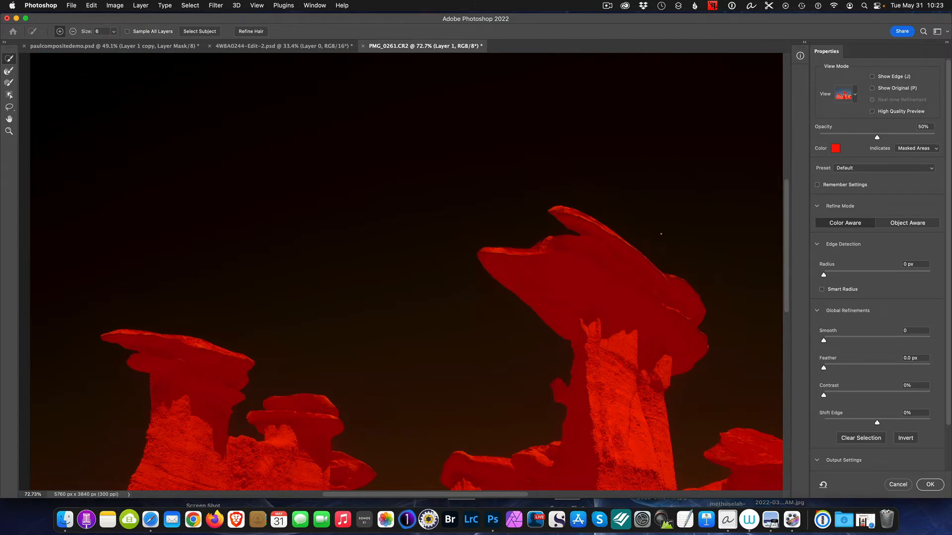
{"action": "scroll", "coordinate": [660, 233], "scroll_direction": "down", "scroll_amount": 2}
{"action": "scroll", "coordinate": [579, 304], "scroll_direction": "up", "scroll_amount": 2}
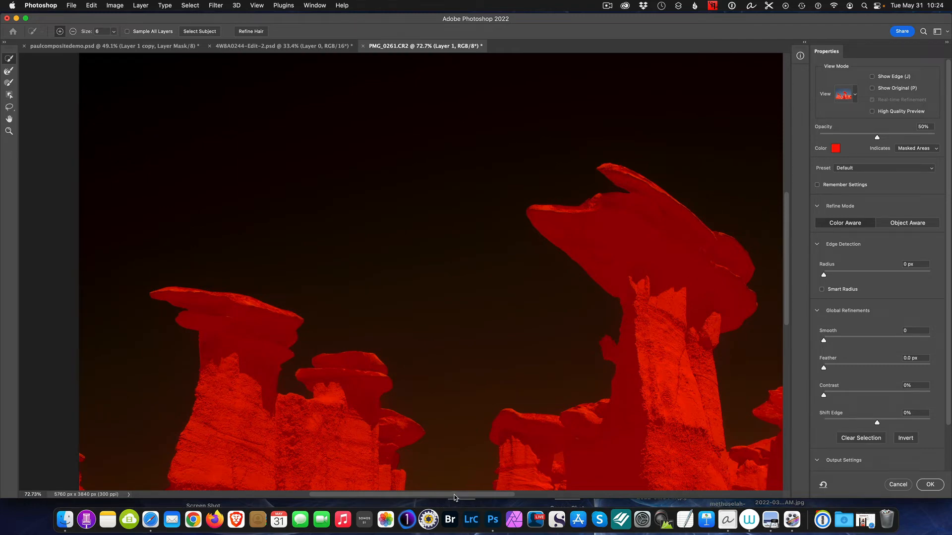
{"action": "left_click_drag", "start_coordinate": [458, 497], "coordinate": [522, 498]}
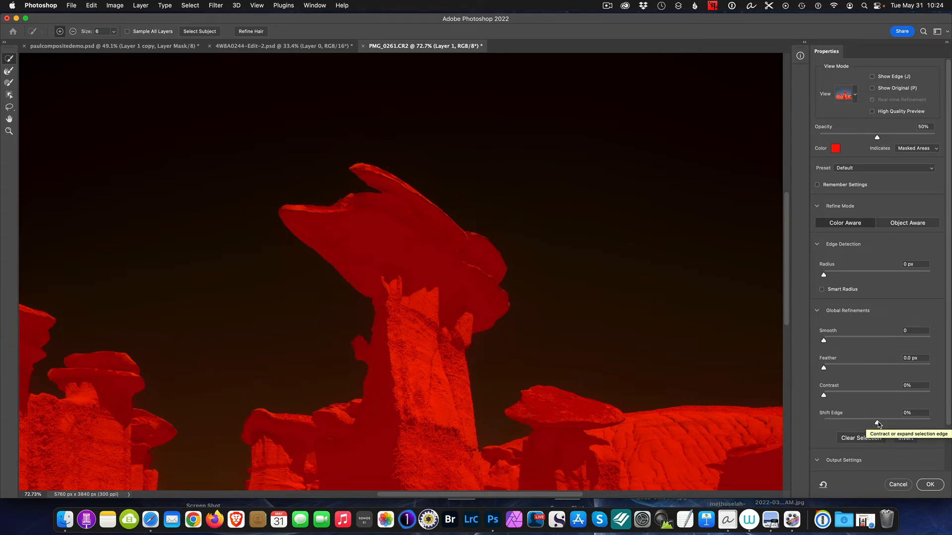
- Set the sky selection's Shift Edge to +9% and output the refinement as a selection
{"action": "mouse_move", "coordinate": [877, 423]}
{"action": "left_mouse_down"}
{"action": "mouse_move", "coordinate": [910, 427]}
{"action": "mouse_move", "coordinate": [860, 422]}
{"action": "left_mouse_up"}
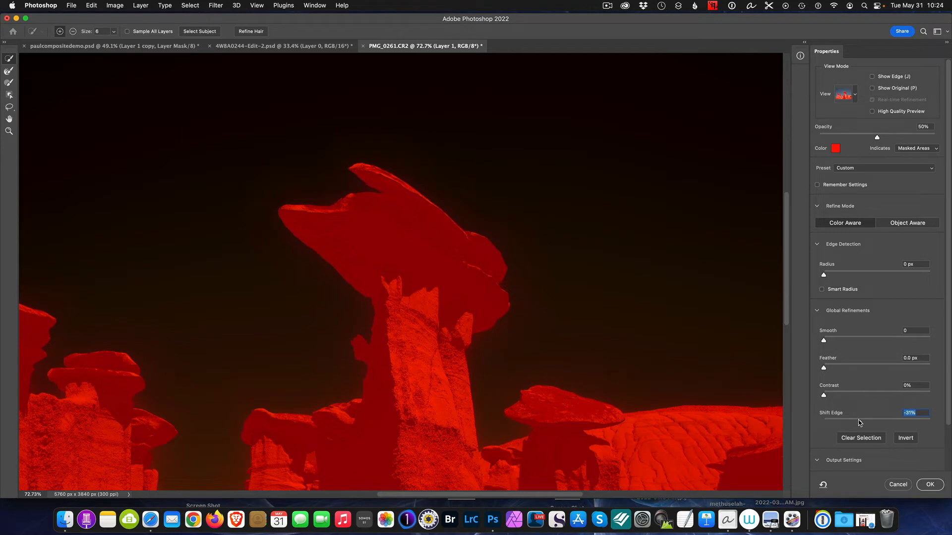
{"action": "left_click_drag", "start_coordinate": [860, 423], "coordinate": [858, 424]}
{"action": "scroll", "coordinate": [526, 302], "scroll_direction": "up", "scroll_amount": 5}
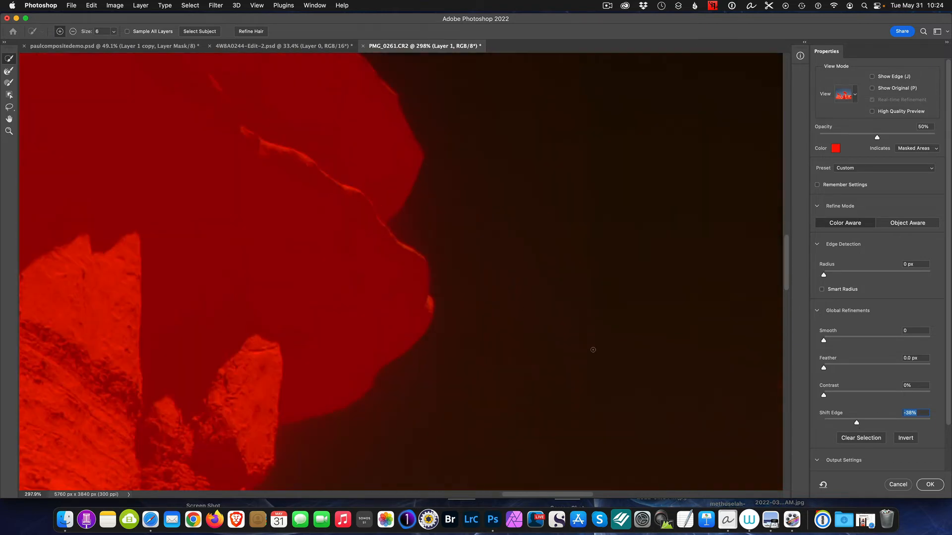
{"action": "left_click_drag", "start_coordinate": [856, 424], "coordinate": [882, 426]}
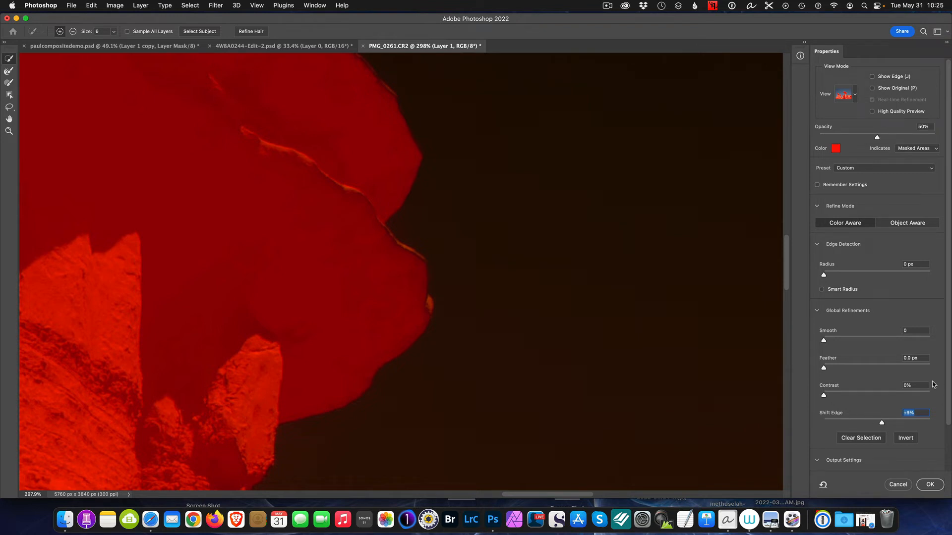
{"action": "scroll", "coordinate": [922, 397], "scroll_direction": "down", "scroll_amount": 4}
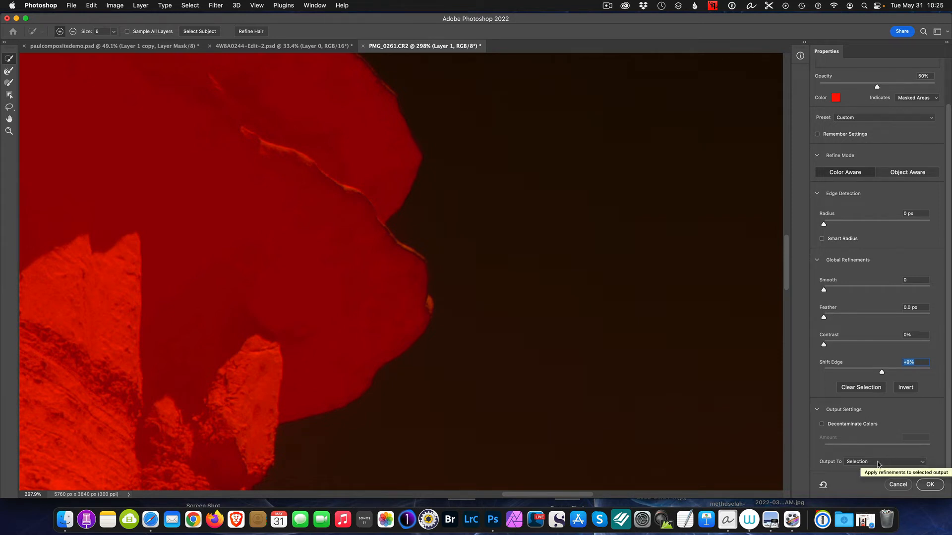
{"action": "left_click", "coordinate": [930, 485]}
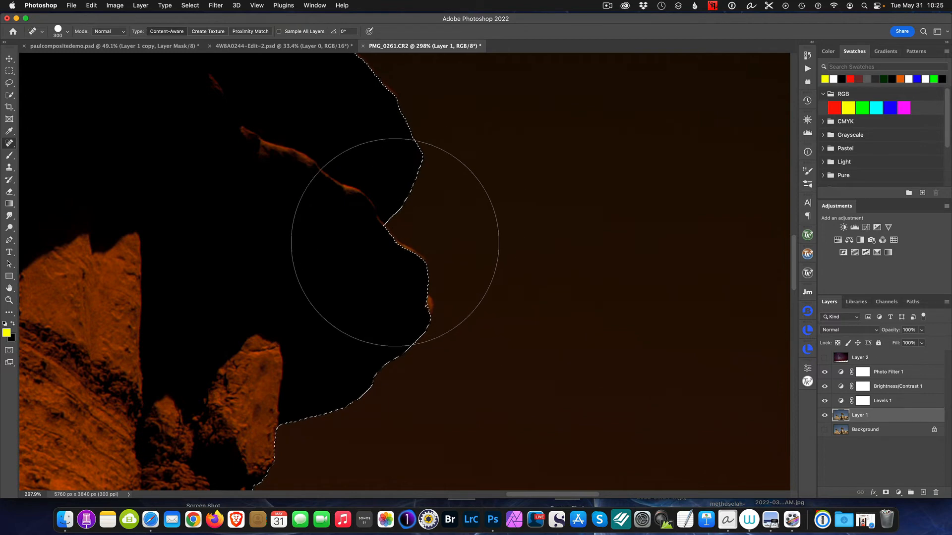
- Mask Layer 2 with the refined sky selection and turn the layer's visibility on
{"action": "scroll", "coordinate": [432, 248], "scroll_direction": "up", "scroll_amount": 5}
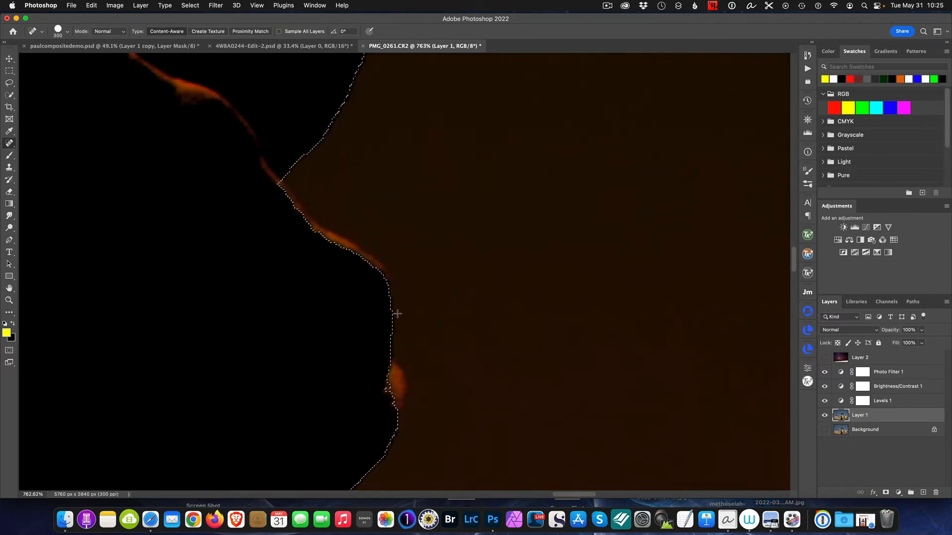
{"action": "scroll", "coordinate": [446, 311], "scroll_direction": "down", "scroll_amount": 5}
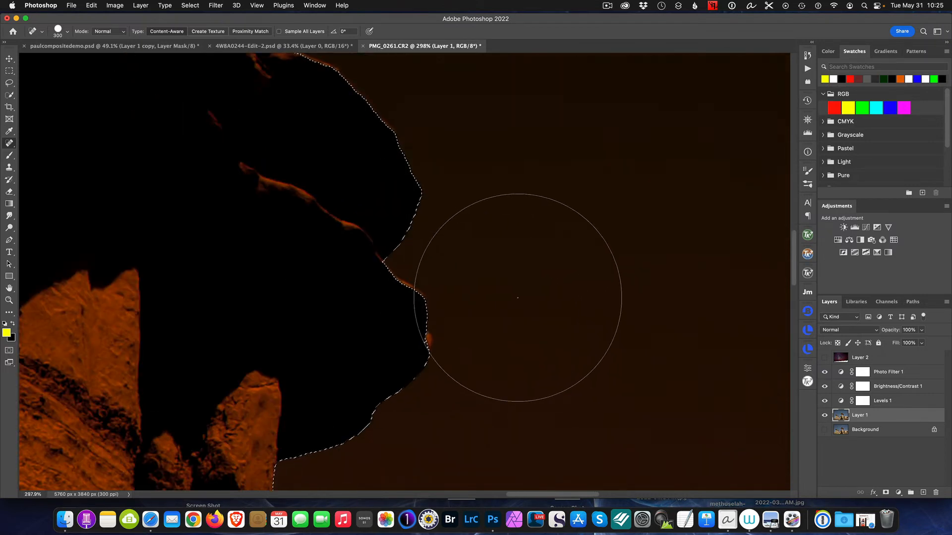
{"action": "left_click", "coordinate": [874, 357]}
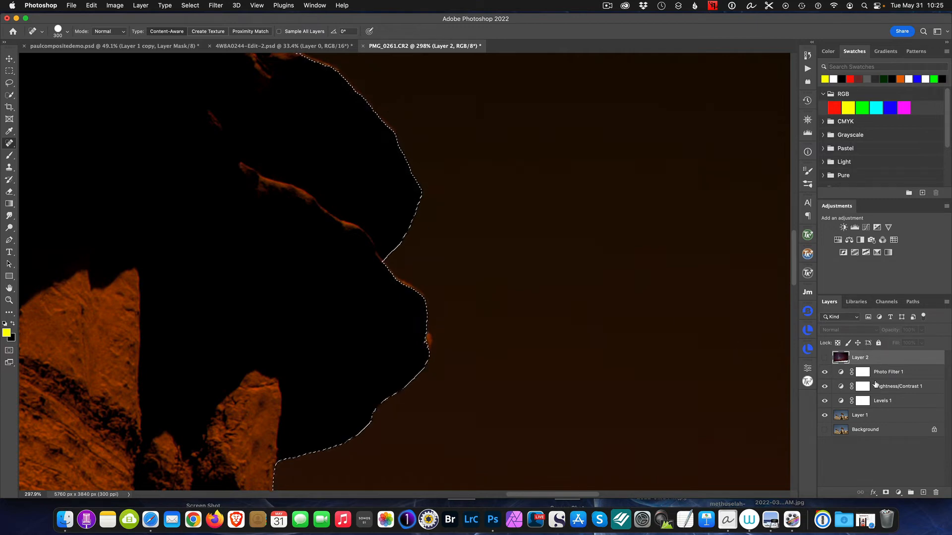
{"action": "left_click", "coordinate": [886, 492]}
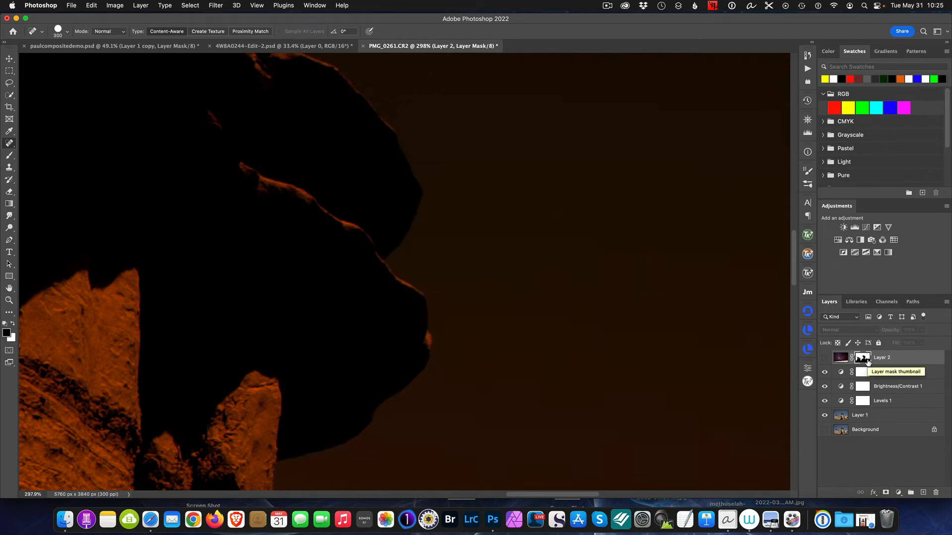
{"action": "left_click", "coordinate": [825, 359]}
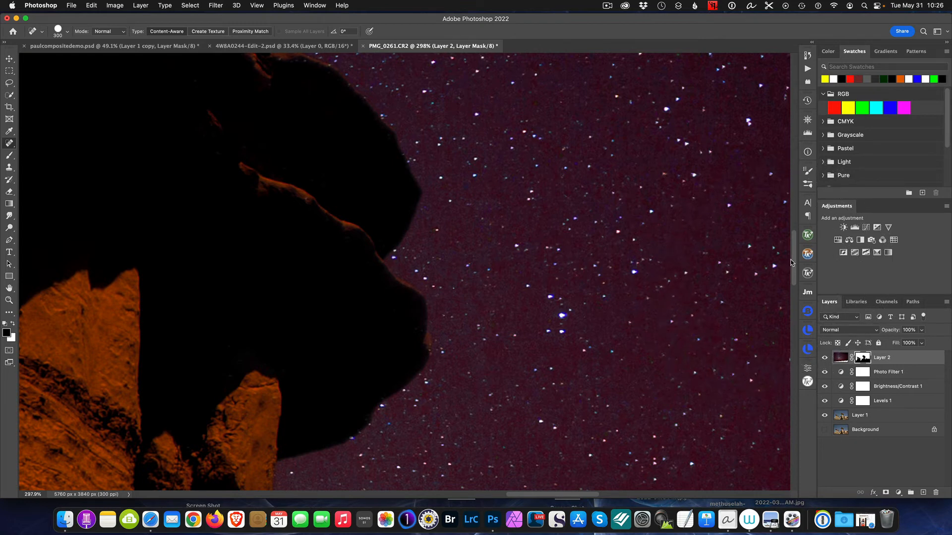
{"action": "key", "text": "v"}
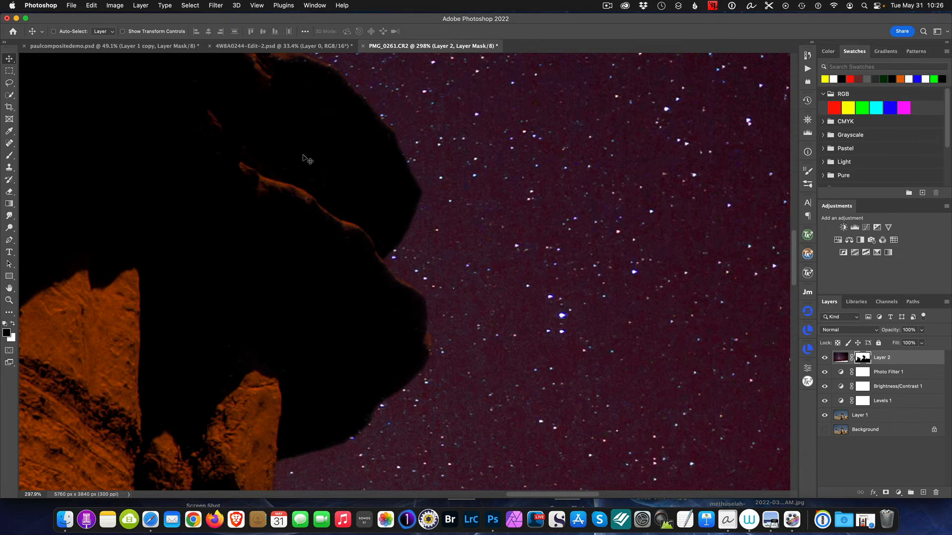
- Examine the masked sky edges around the hoodoo caps and columns at high magnification, ending on the whole image
{"action": "key", "text": "space"}
{"action": "left_click_drag", "start_coordinate": [282, 150], "coordinate": [592, 426]}
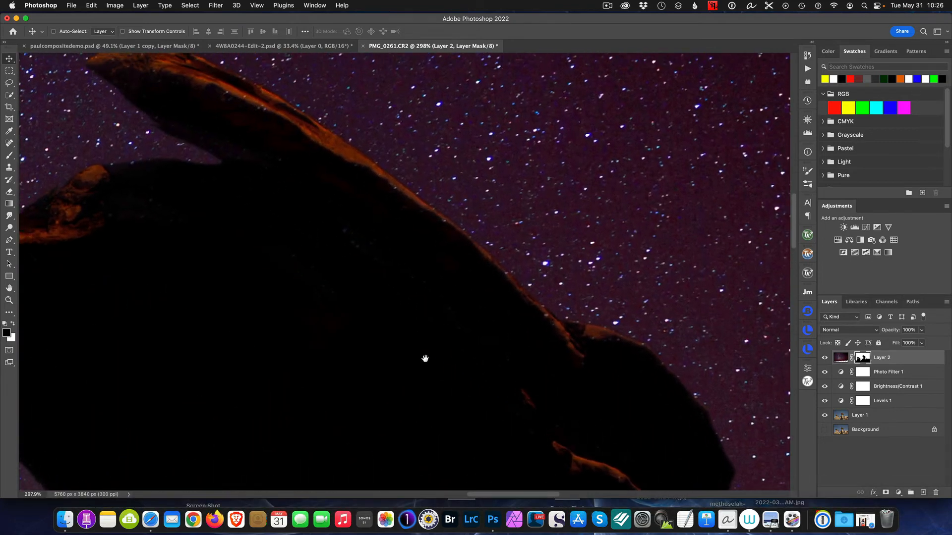
{"action": "left_click_drag", "start_coordinate": [331, 251], "coordinate": [459, 268]}
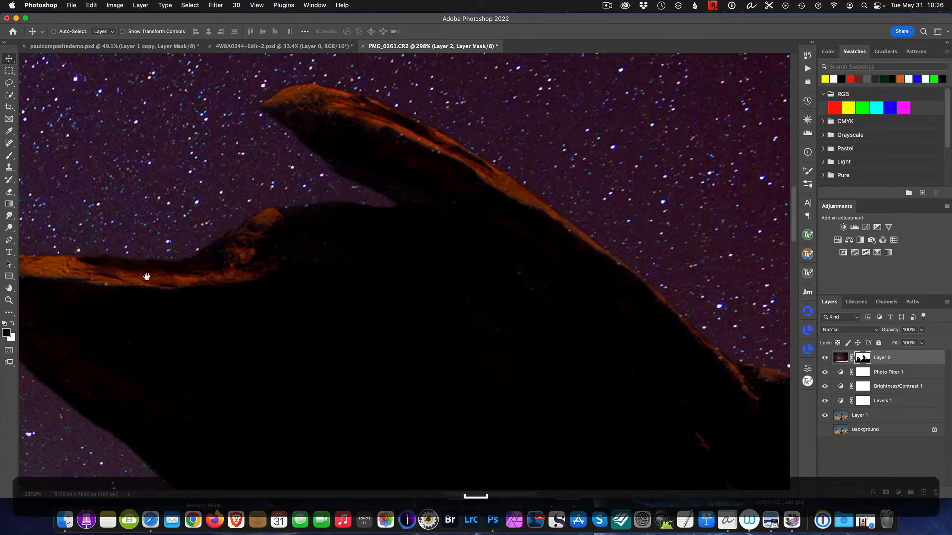
{"action": "left_click_drag", "start_coordinate": [144, 274], "coordinate": [466, 277]}
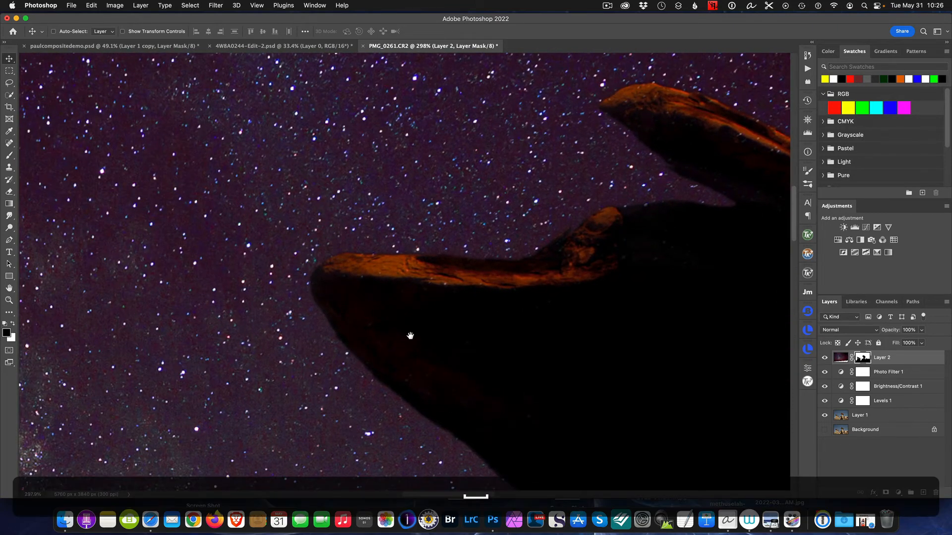
{"action": "left_click_drag", "start_coordinate": [410, 334], "coordinate": [459, 172]}
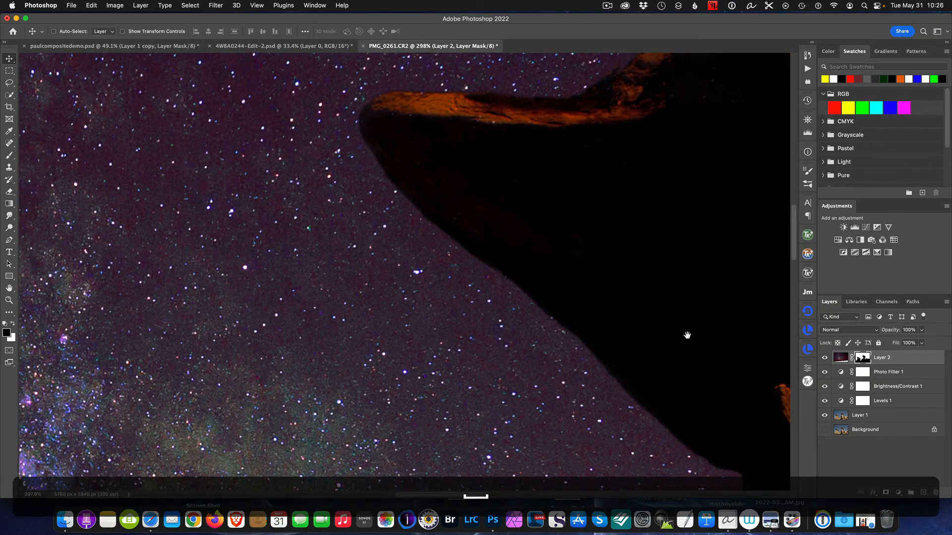
{"action": "left_click_drag", "start_coordinate": [686, 333], "coordinate": [460, 160]}
{"action": "left_click_drag", "start_coordinate": [557, 385], "coordinate": [588, 158]}
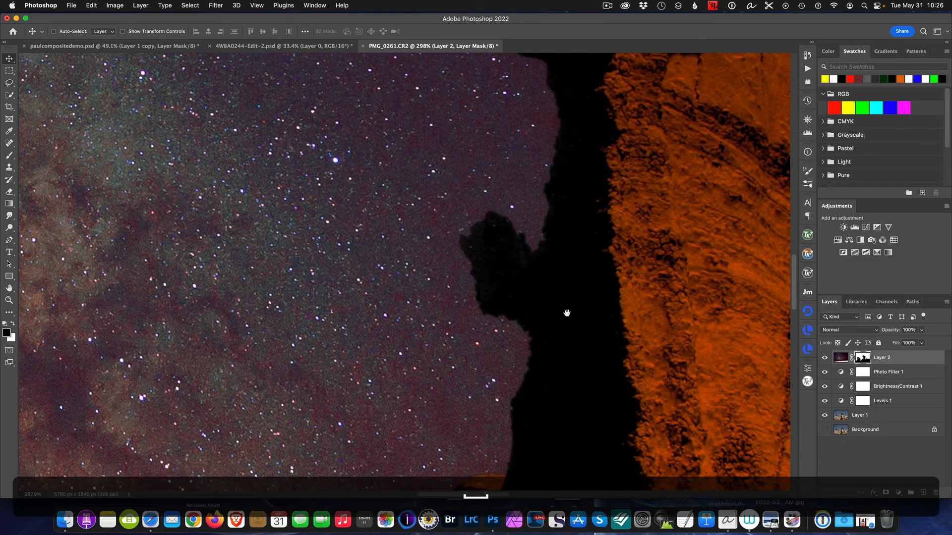
{"action": "left_click_drag", "start_coordinate": [569, 302], "coordinate": [614, 102]}
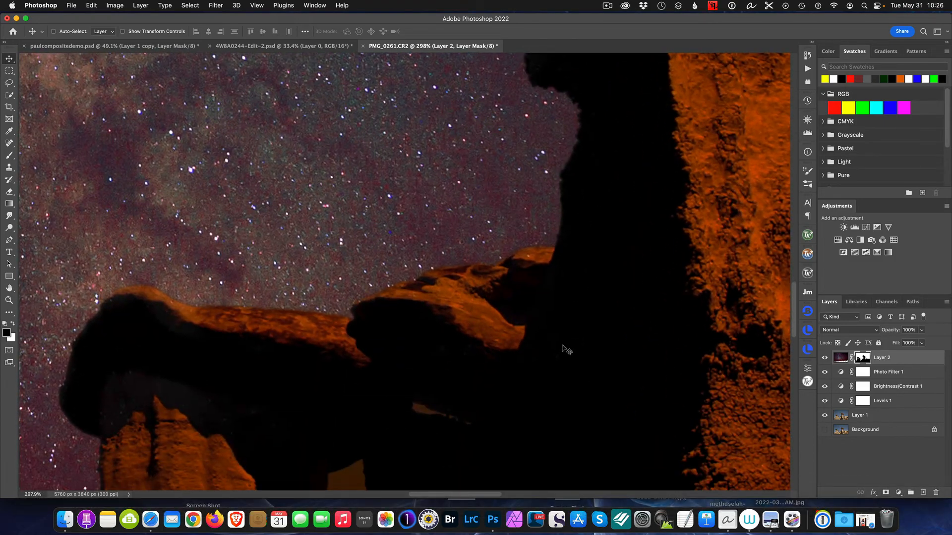
{"action": "left_click_drag", "start_coordinate": [216, 338], "coordinate": [606, 138]}
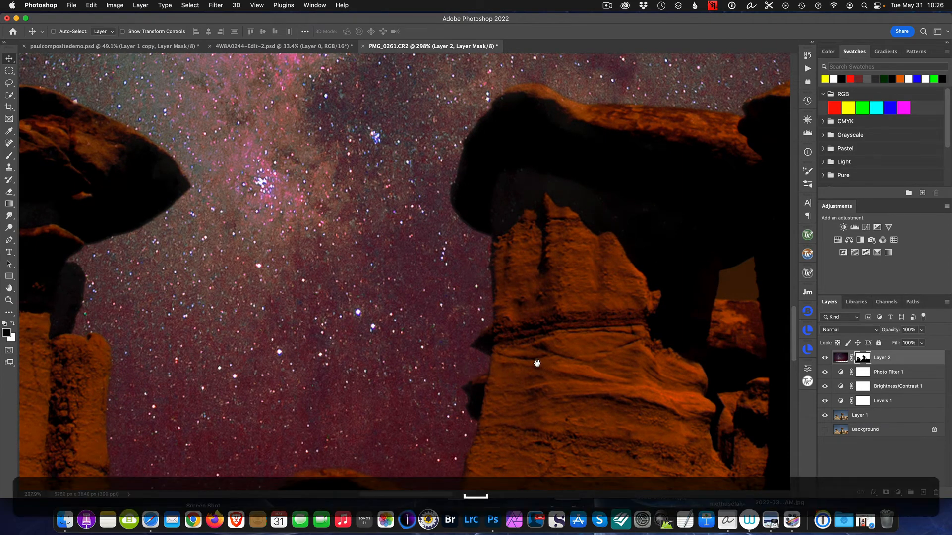
{"action": "left_click_drag", "start_coordinate": [536, 361], "coordinate": [617, 297]}
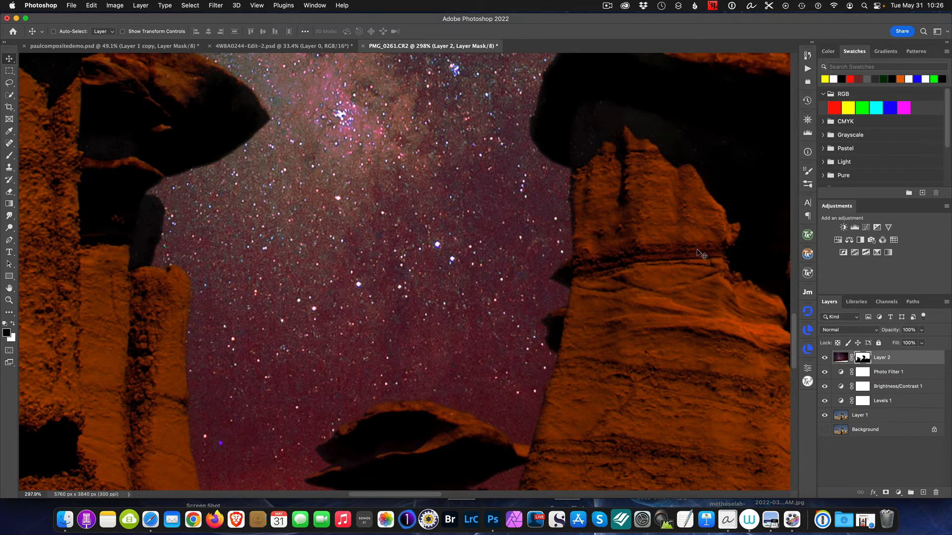
{"action": "key", "text": "super+0"}
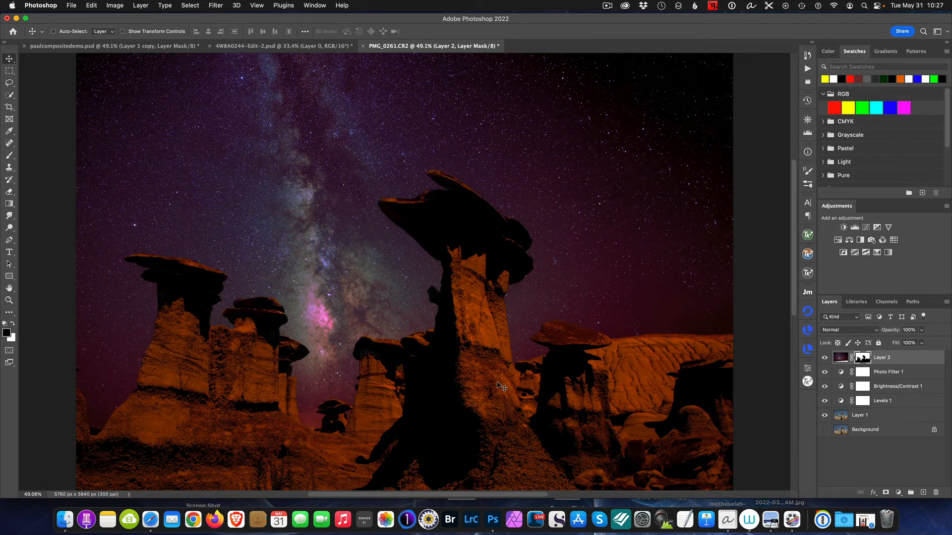
- Darken the landscape by setting the Brightness/Contrast 1 layer's brightness to -134
{"action": "double_click", "coordinate": [843, 387]}
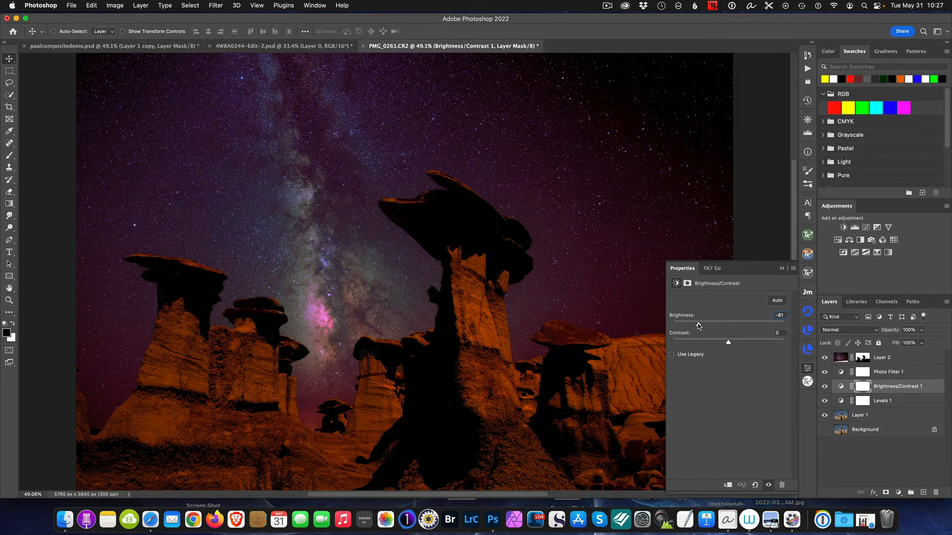
{"action": "left_click_drag", "start_coordinate": [699, 325], "coordinate": [678, 331]}
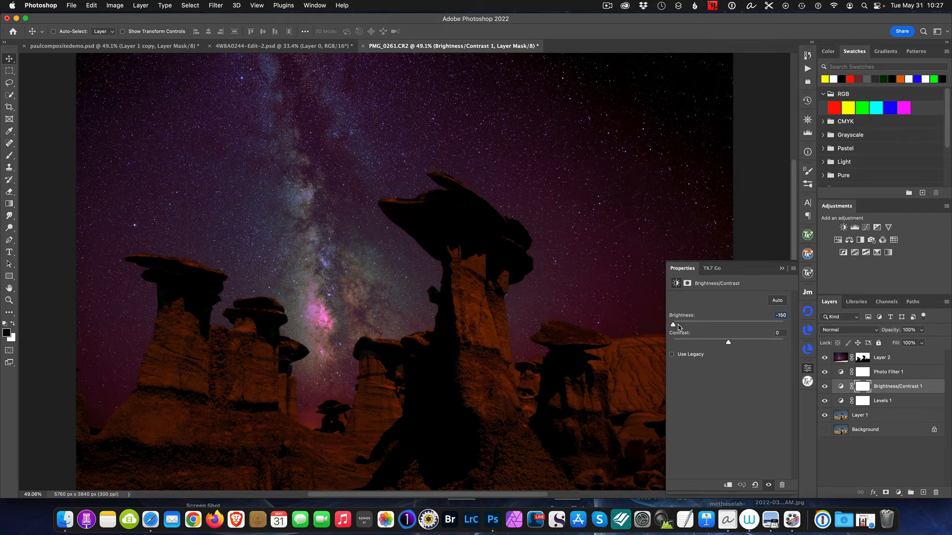
{"action": "left_click_drag", "start_coordinate": [678, 327], "coordinate": [679, 326]}
{"action": "left_click", "coordinate": [782, 270]}
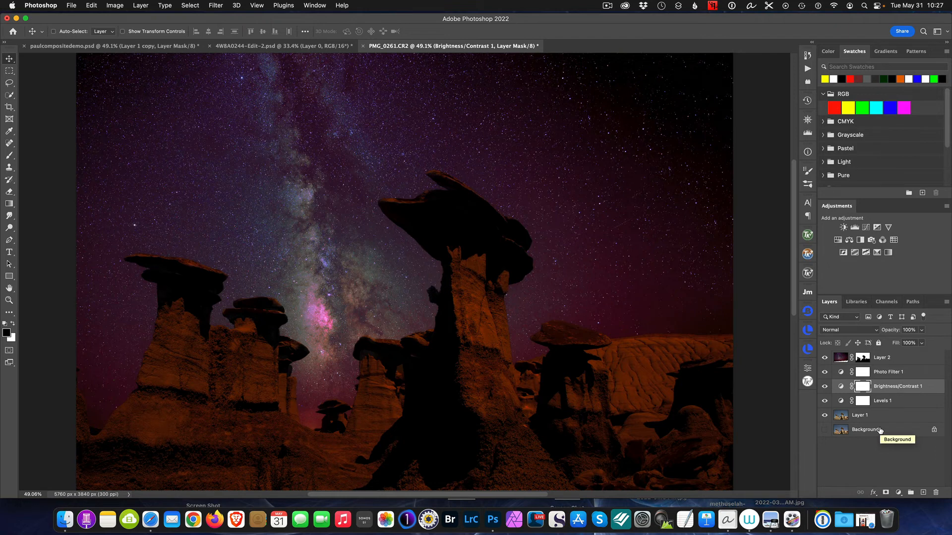
- Set the Levels 1 layer's black input level to 129 to deepen the landscape shadows
{"action": "left_click", "coordinate": [879, 403]}
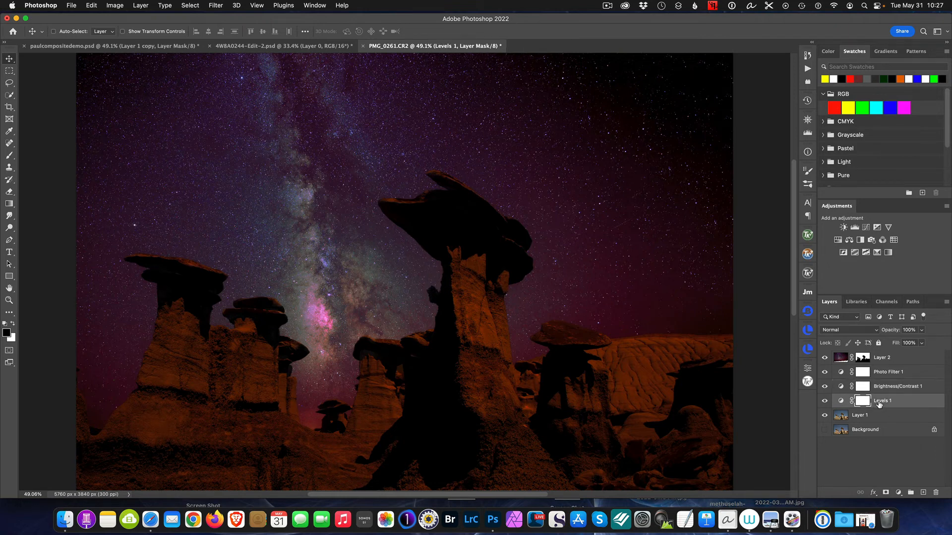
{"action": "double_click", "coordinate": [841, 400]}
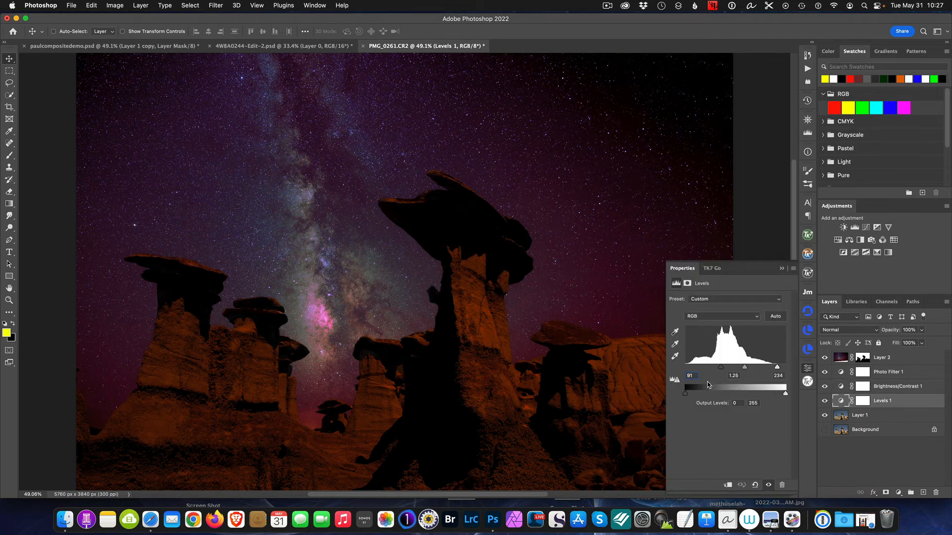
{"action": "left_click_drag", "start_coordinate": [722, 369], "coordinate": [738, 372]}
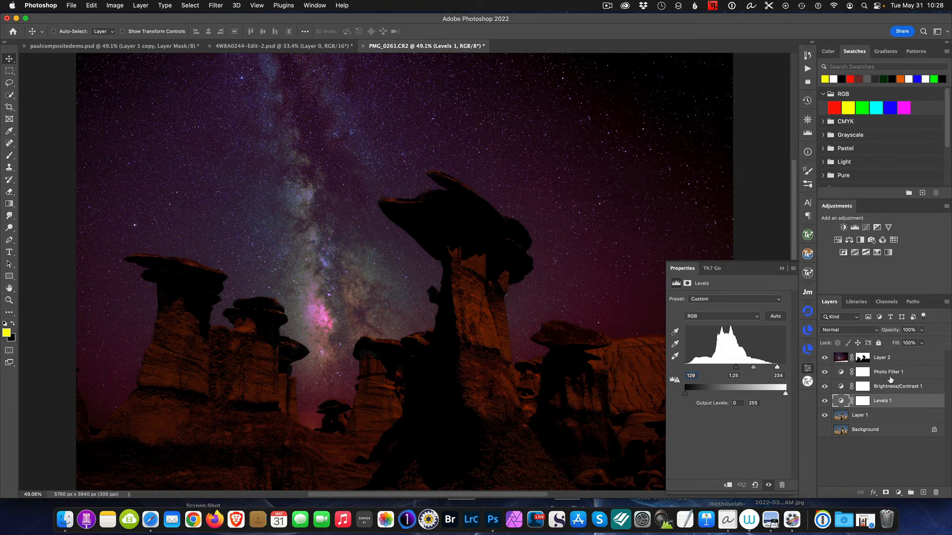
{"action": "left_click", "coordinate": [888, 372]}
{"action": "left_click", "coordinate": [780, 269]}
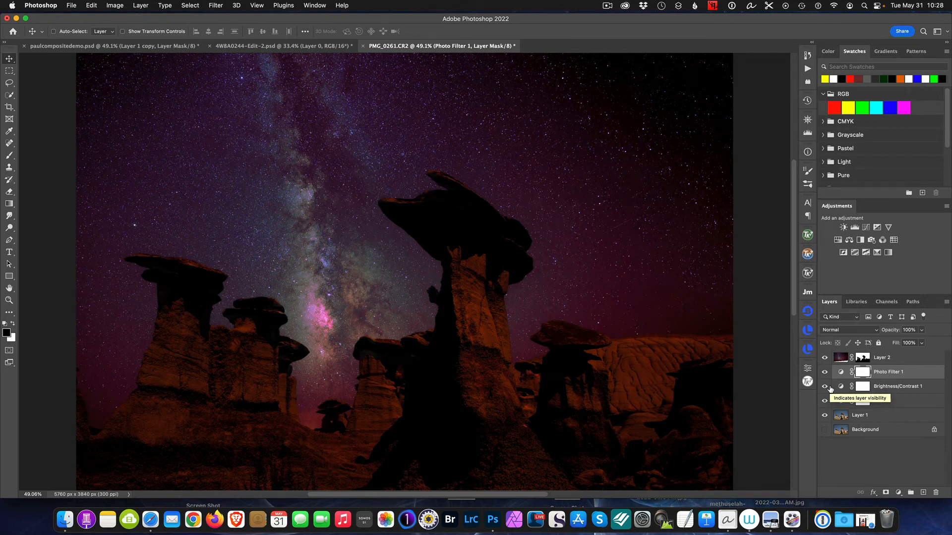
- Try Preserve Luminosity on the Photo Filter 1 layer, leave it off, and set the layer's blend mode to Soft Light
{"action": "left_click", "coordinate": [879, 374]}
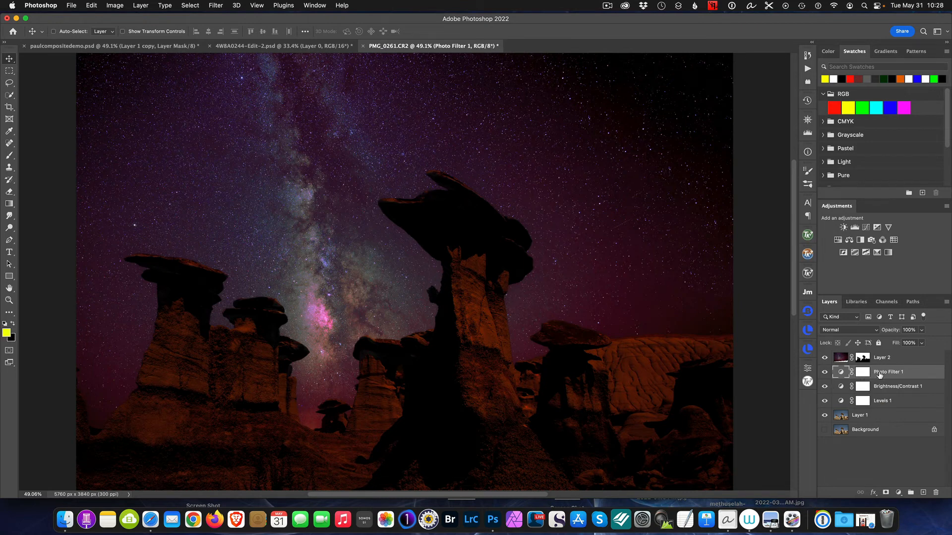
{"action": "double_click", "coordinate": [837, 373]}
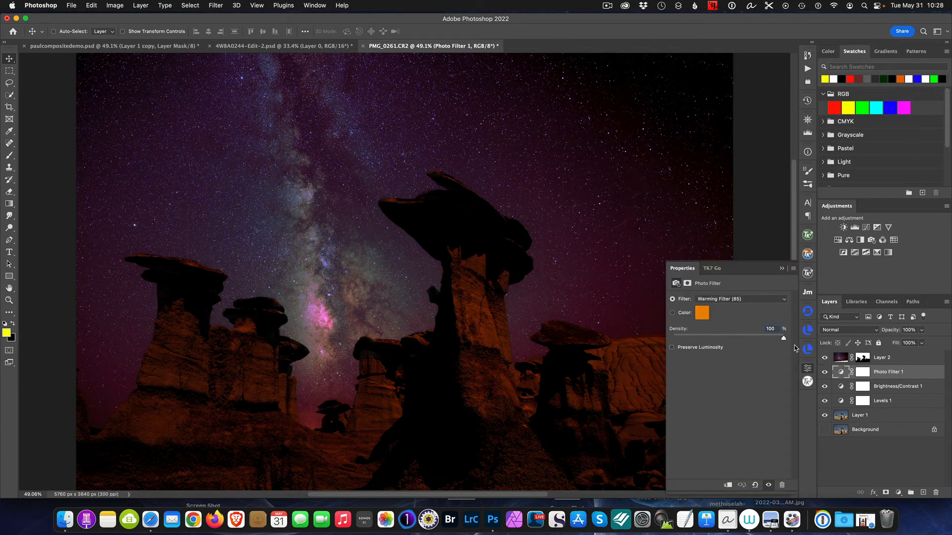
{"action": "left_click", "coordinate": [672, 348]}
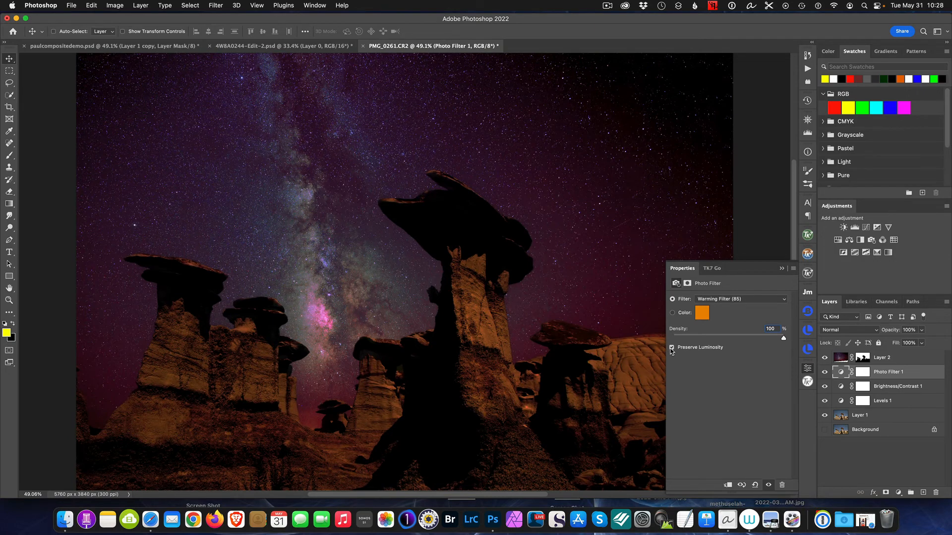
{"action": "left_click", "coordinate": [672, 348]}
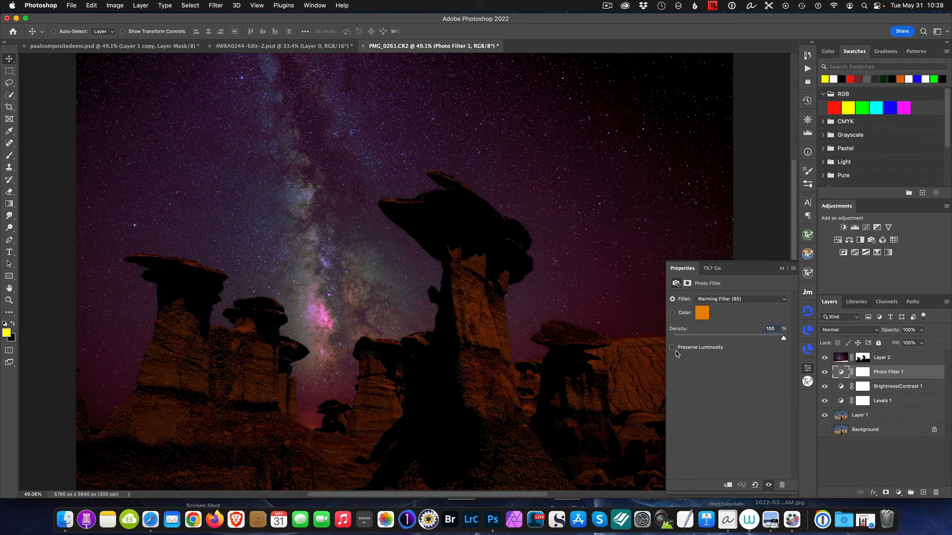
{"action": "left_click", "coordinate": [783, 269]}
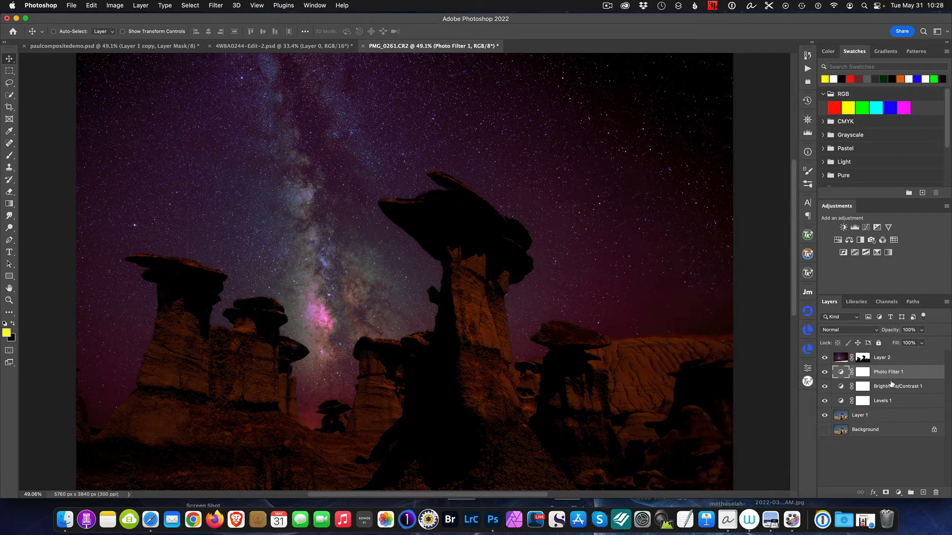
{"action": "left_click", "coordinate": [861, 331]}
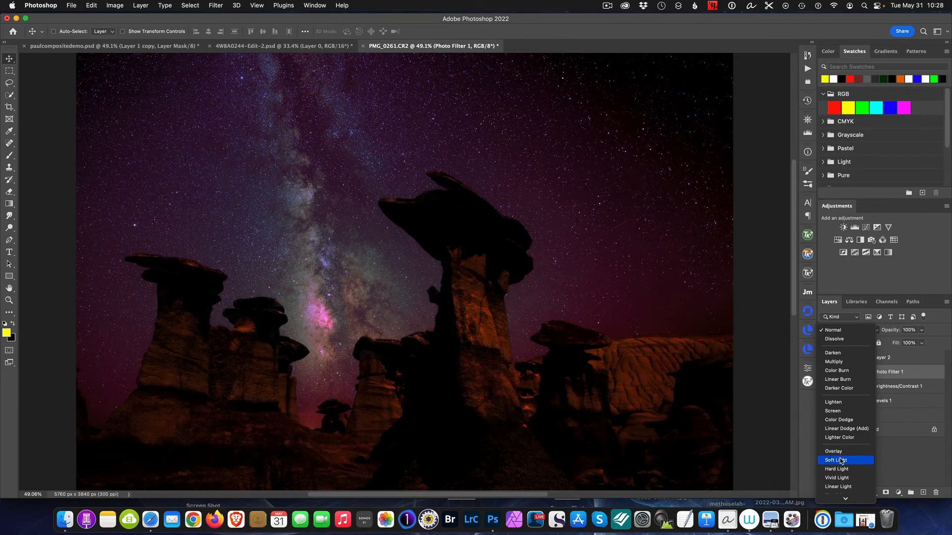
{"action": "left_click", "coordinate": [841, 460]}
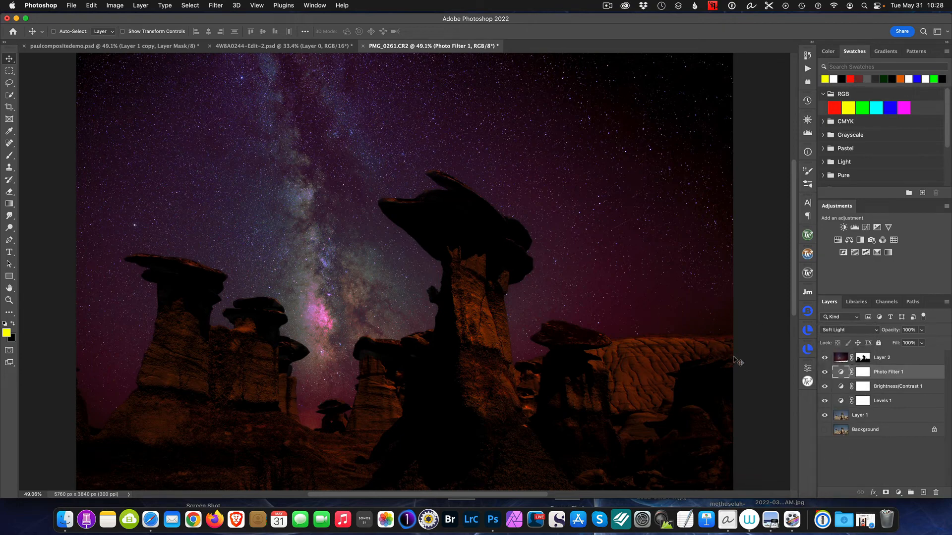
- Set the Brightness/Contrast 1 layer's brightness to -110
{"action": "double_click", "coordinate": [841, 386]}
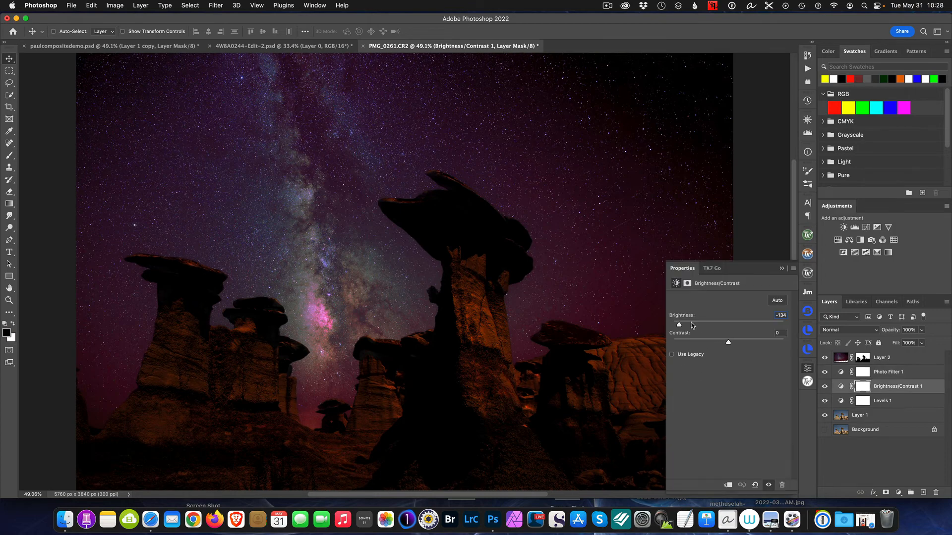
{"action": "left_click_drag", "start_coordinate": [679, 325], "coordinate": [688, 327]}
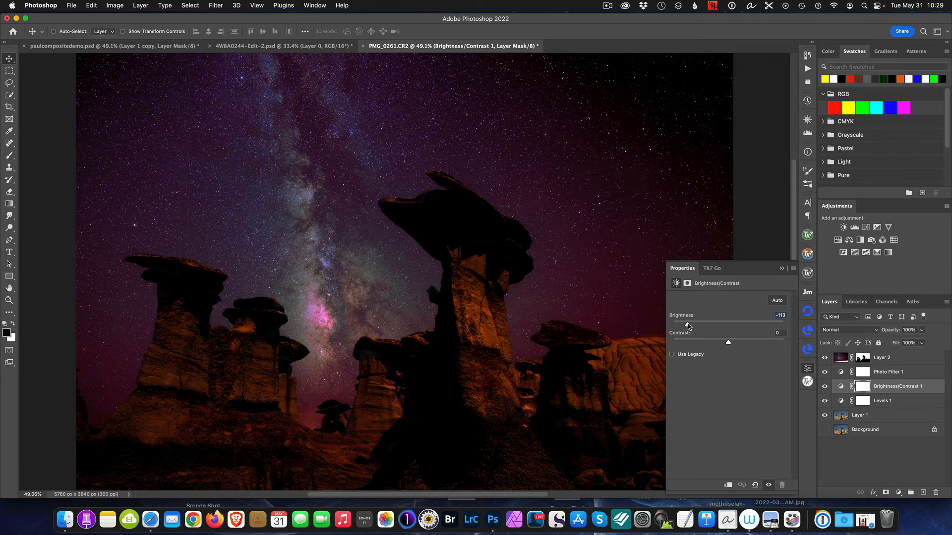
{"action": "left_click", "coordinate": [781, 268]}
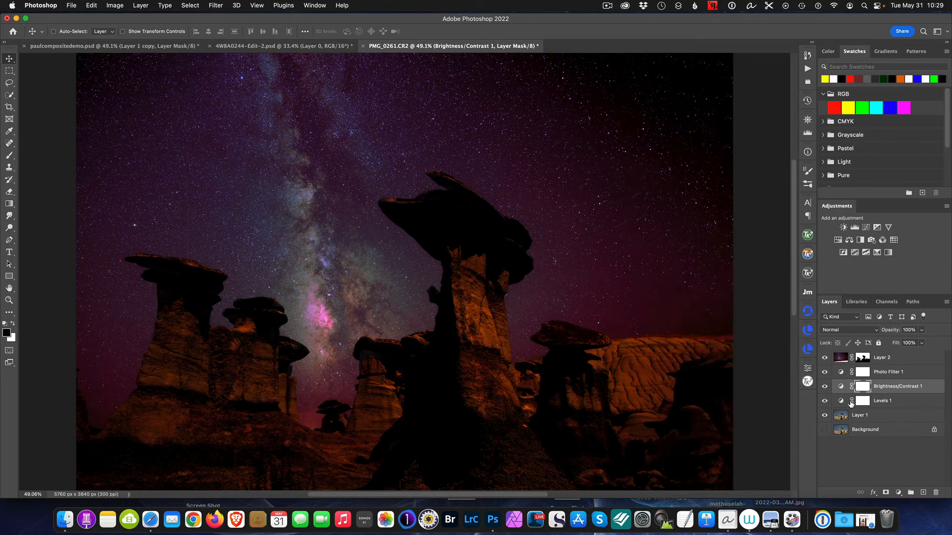
- Compare the landscape with and without Levels 1, and set that layer's black input level to 94
{"action": "left_click", "coordinate": [825, 401]}
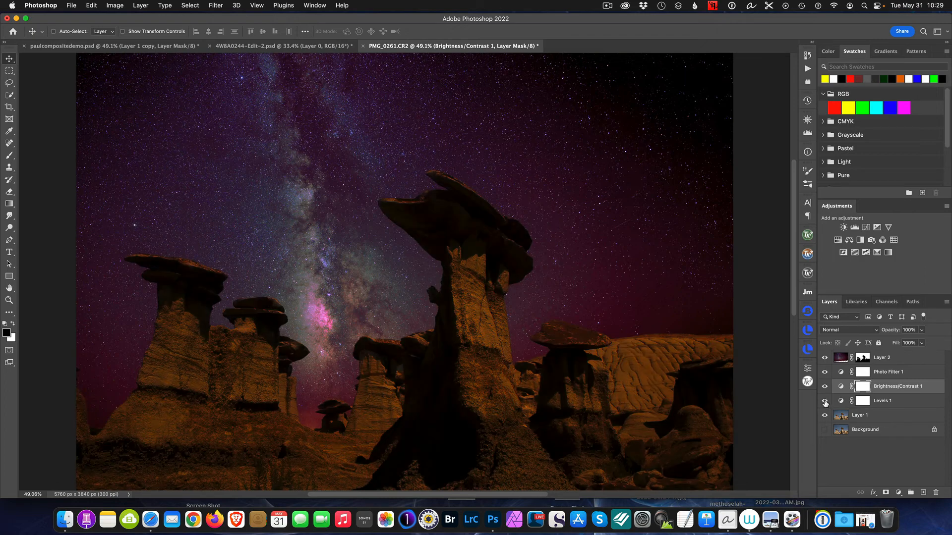
{"action": "left_click", "coordinate": [825, 401]}
{"action": "left_click", "coordinate": [839, 402]}
{"action": "double_click", "coordinate": [838, 403]}
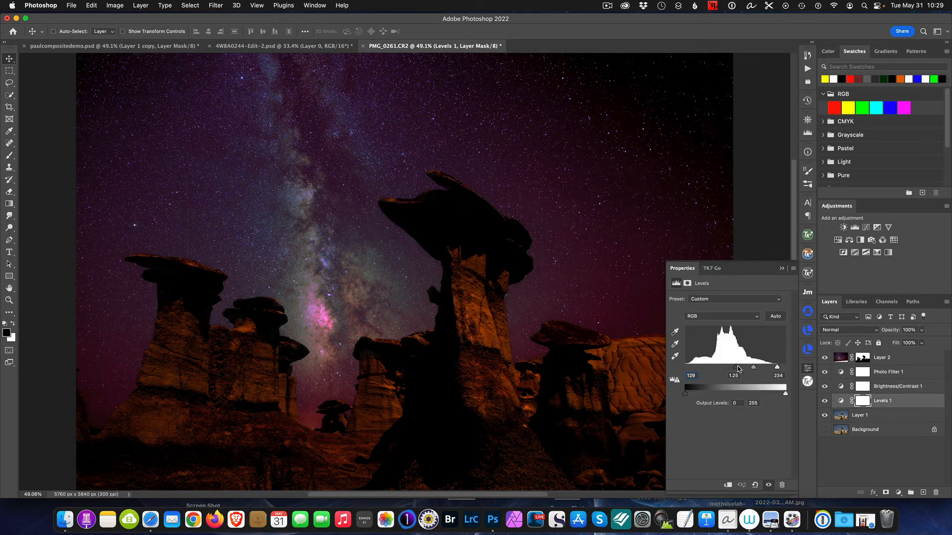
{"action": "left_click_drag", "start_coordinate": [736, 368], "coordinate": [723, 371]}
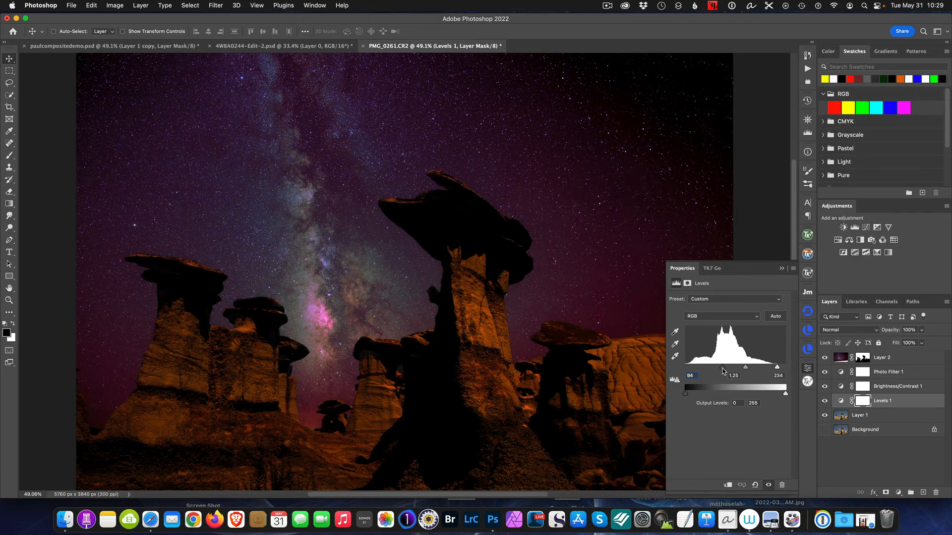
{"action": "left_click", "coordinate": [782, 269]}
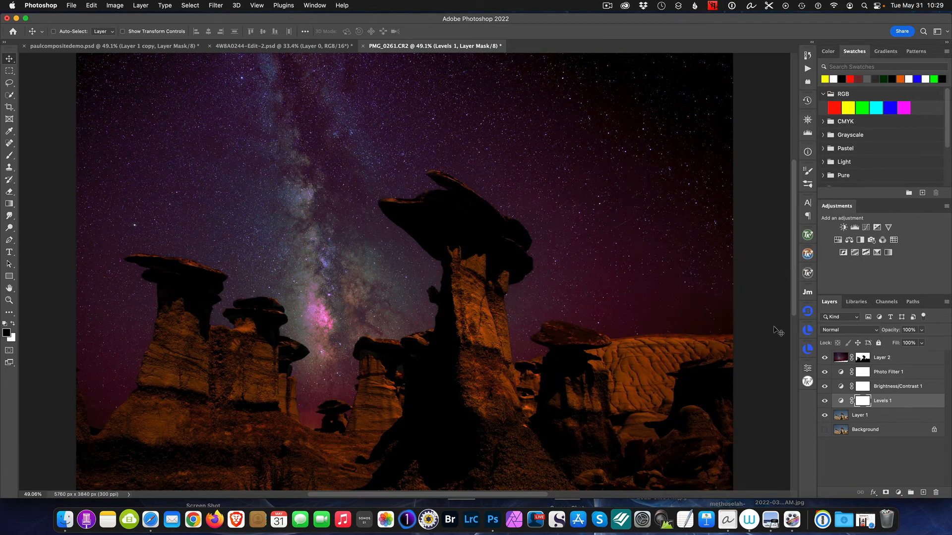
- Compare the night composite with the original daytime photo by showing only the Background layer, then restore all the layers
{"action": "left_click", "coordinate": [901, 377]}
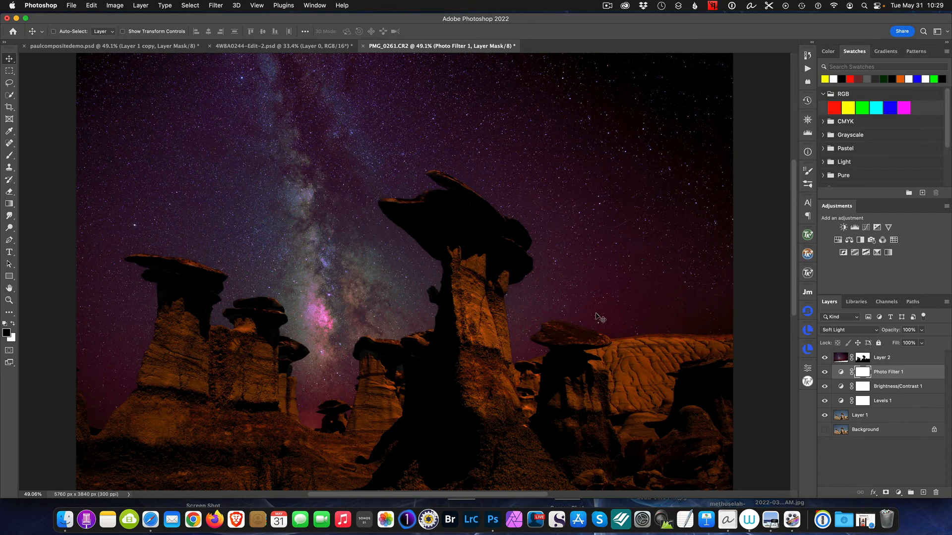
{"action": "key", "text": "super+0"}
{"action": "left_click", "coordinate": [824, 431], "text": "alt"}
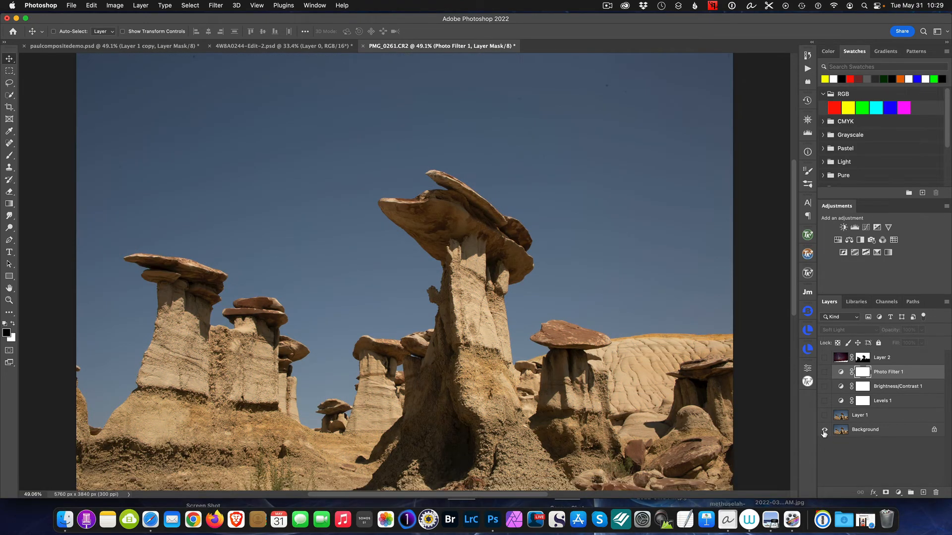
{"action": "left_click", "coordinate": [824, 431], "text": "alt"}
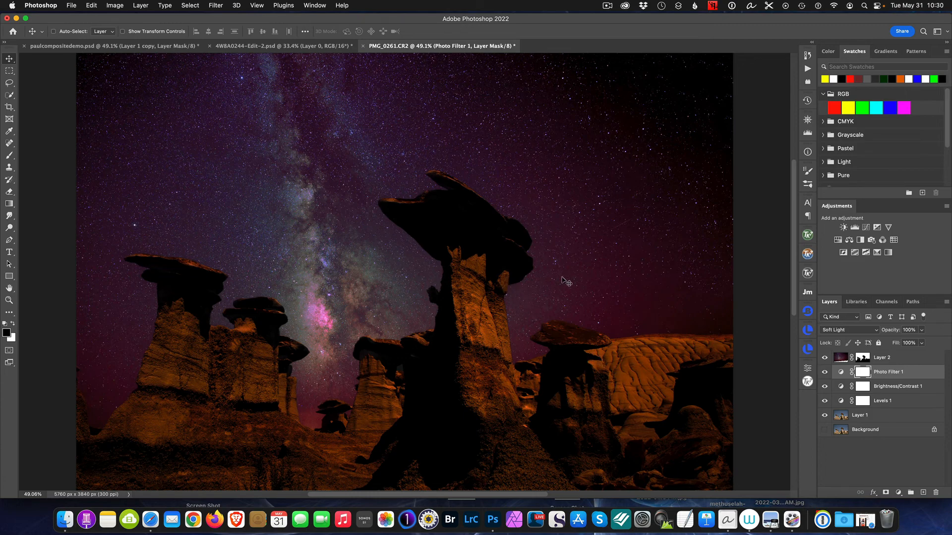
{"action": "scroll", "coordinate": [566, 281], "scroll_direction": "down", "scroll_amount": 3}
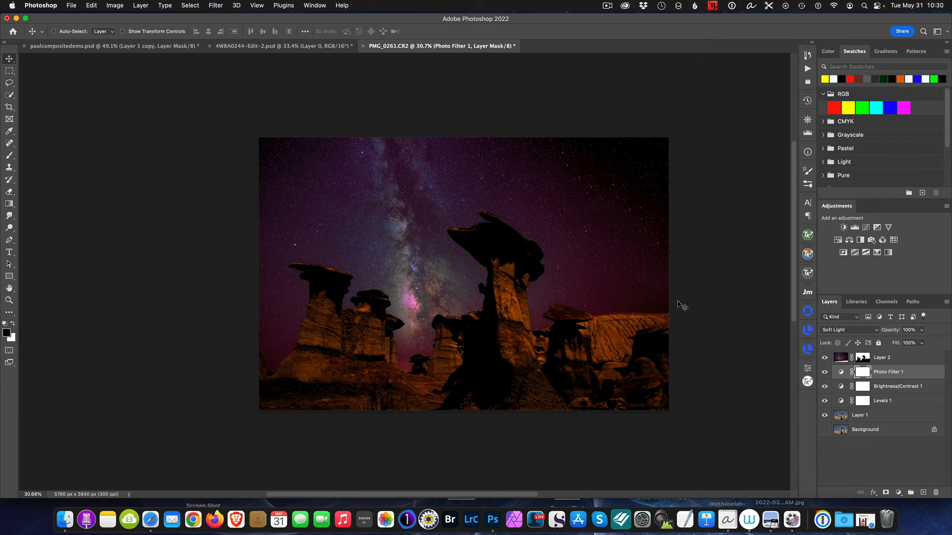
- Switch to paulcompositedemo.psd and compare its finished composite with its Background layer alone, restoring the other layers
{"action": "left_click", "coordinate": [147, 48]}
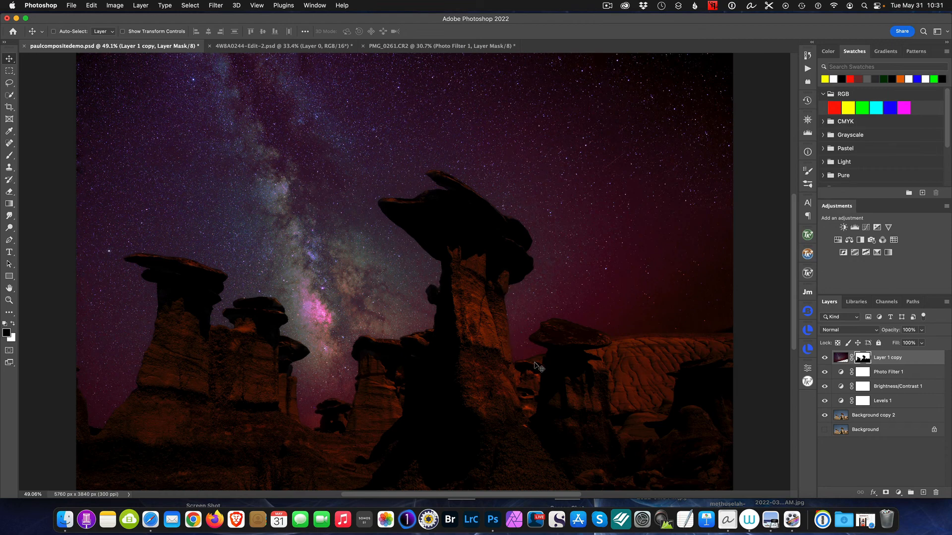
{"action": "key", "text": "alt"}
{"action": "left_click", "coordinate": [825, 430], "text": "alt"}
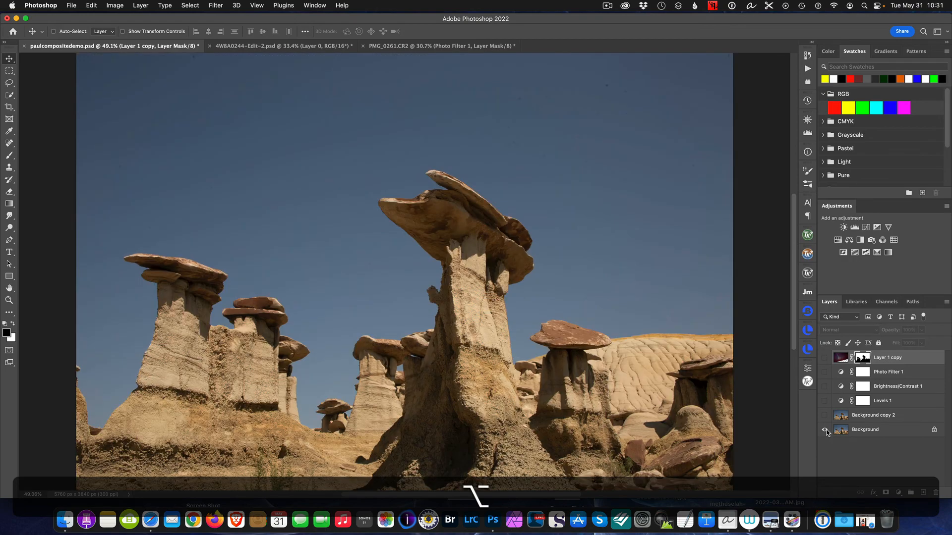
{"action": "key", "text": "alt"}
{"action": "left_click", "coordinate": [826, 430], "text": "alt"}
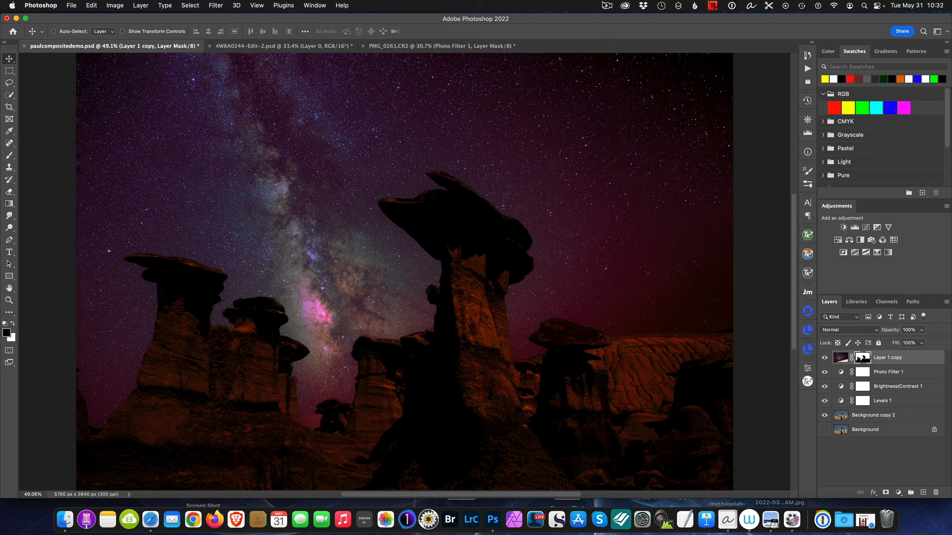
{"action": "left_click", "coordinate": [606, 6]}
{"action": "left_click", "coordinate": [607, 30]}
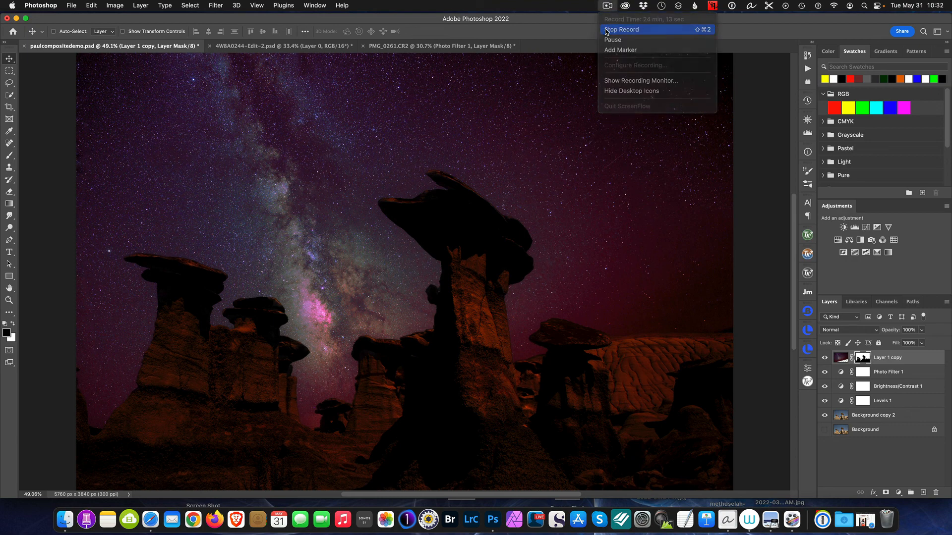